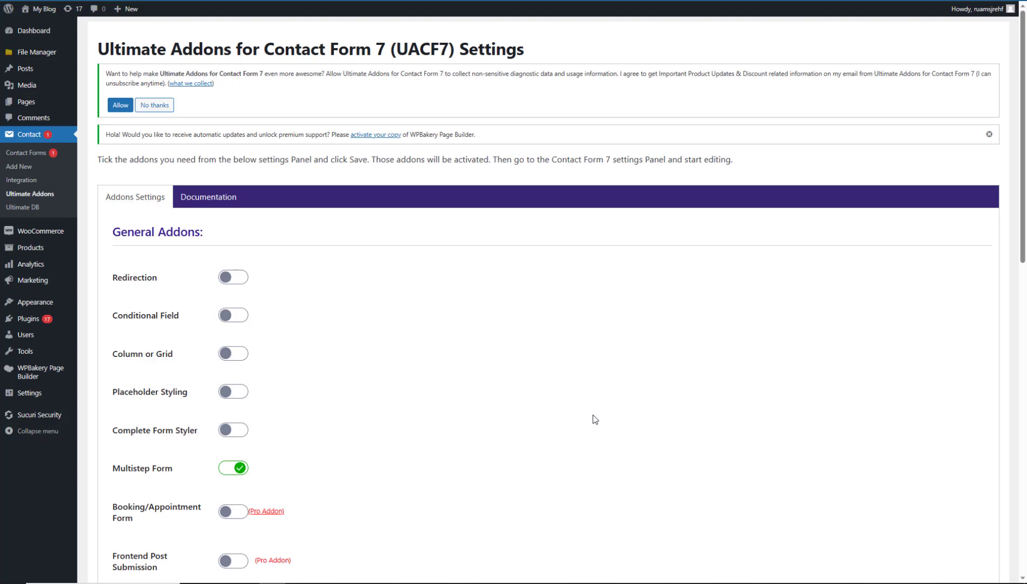
Save the UACF7 addon settings with Multistep Form, Database and PDF Generator switched on.
{"action": "scroll", "coordinate": [595, 419], "scroll_direction": "down", "scroll_amount": 10}
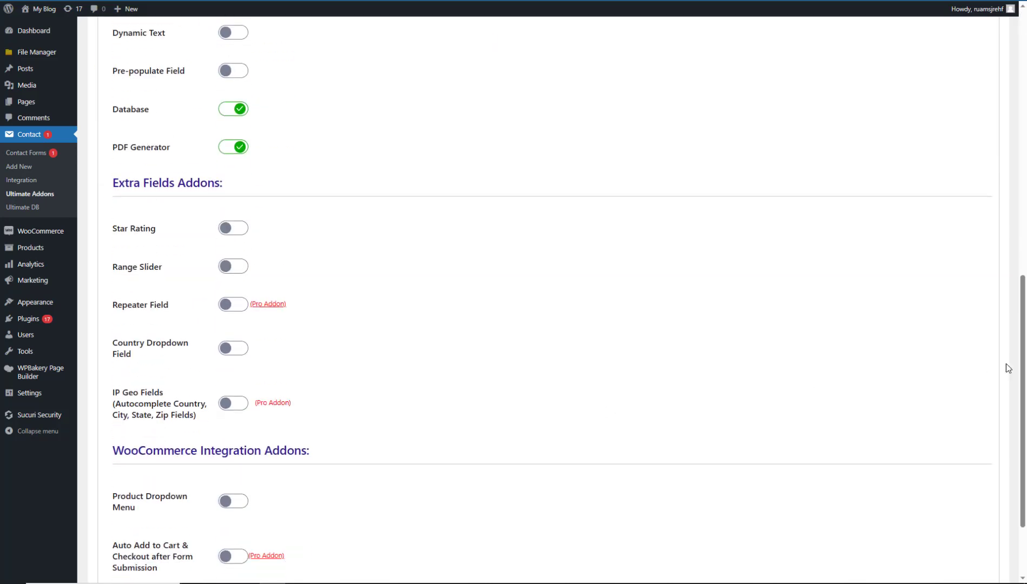
{"action": "scroll", "coordinate": [1006, 363], "scroll_direction": "down", "scroll_amount": 2}
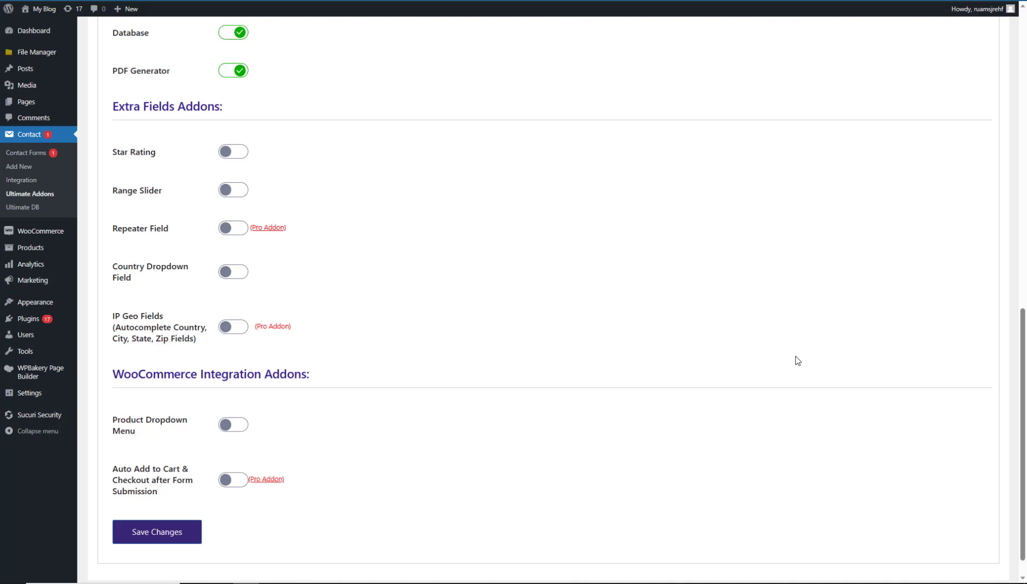
{"action": "left_click_drag", "start_coordinate": [1025, 425], "coordinate": [1024, 421]}
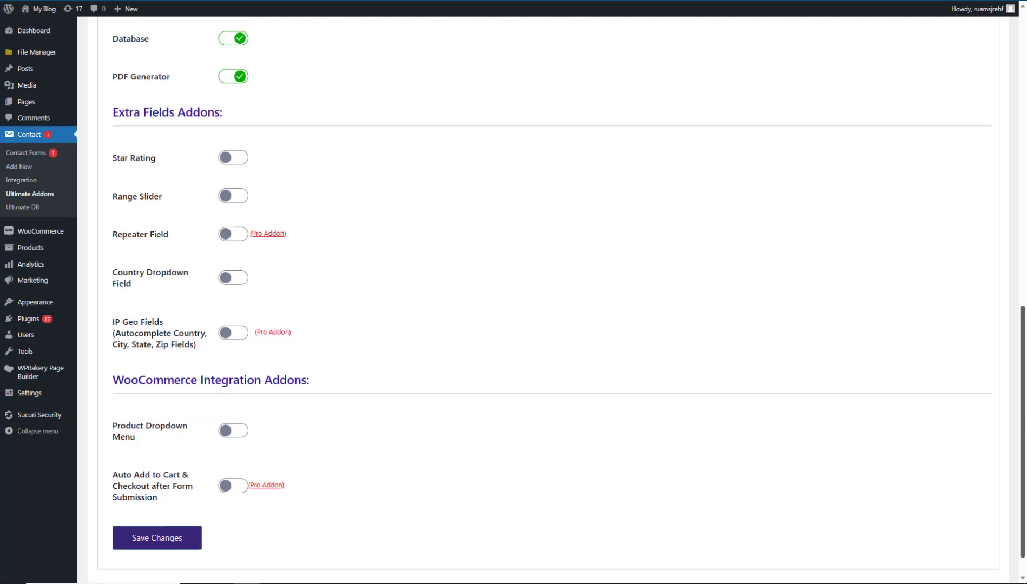
{"action": "left_click_drag", "start_coordinate": [1023, 435], "coordinate": [1024, 455]}
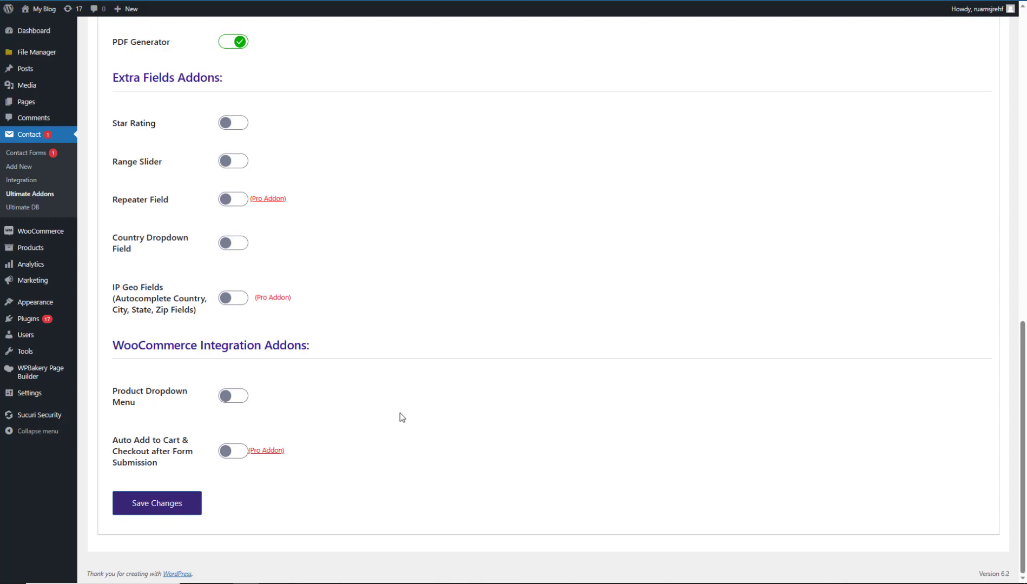
{"action": "scroll", "coordinate": [402, 417], "scroll_direction": "up", "scroll_amount": 12}
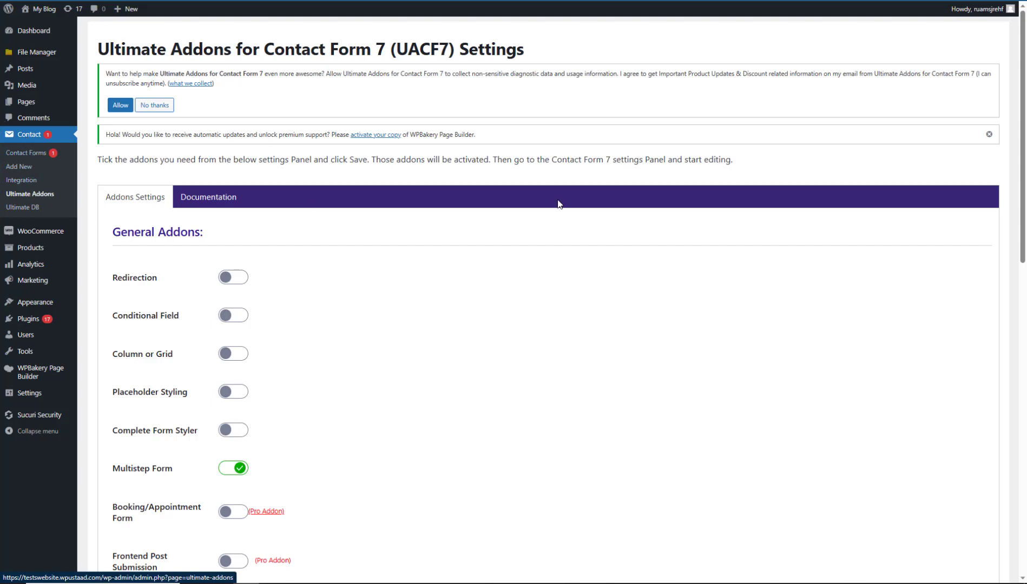
{"action": "left_click_drag", "start_coordinate": [1024, 195], "coordinate": [1025, 266]}
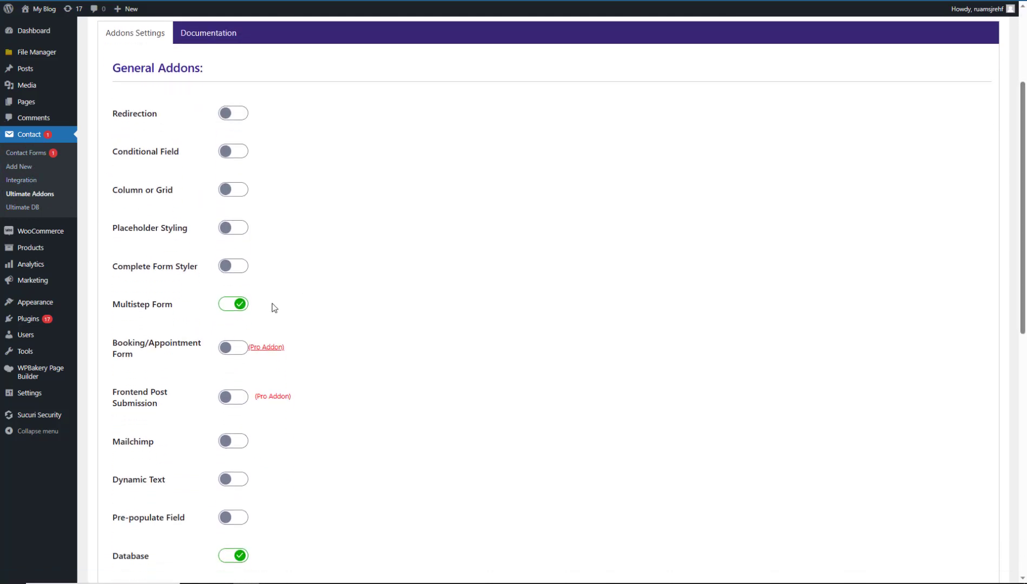
{"action": "scroll", "coordinate": [317, 308], "scroll_direction": "down", "scroll_amount": 10}
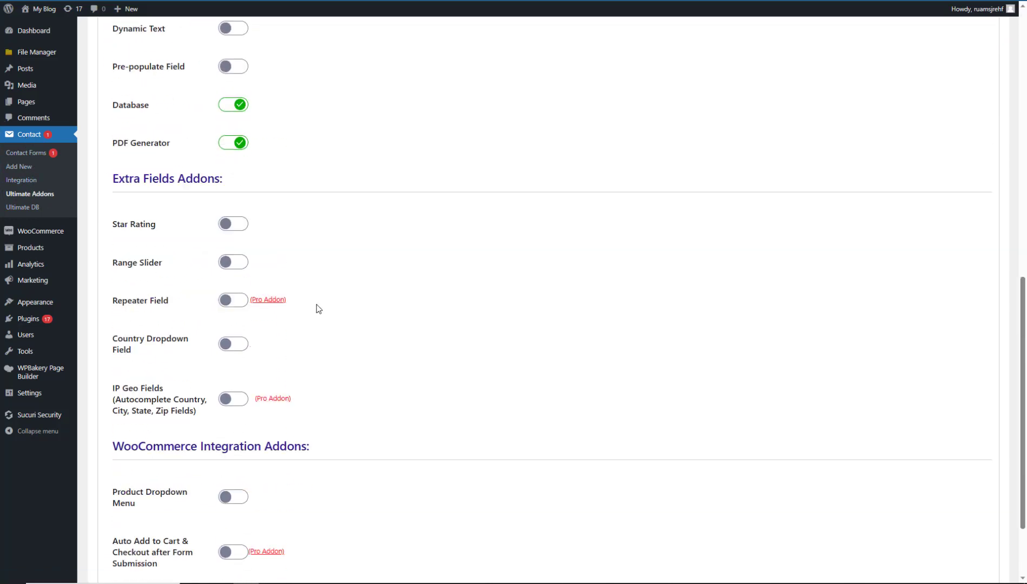
{"action": "left_click", "coordinate": [188, 510]}
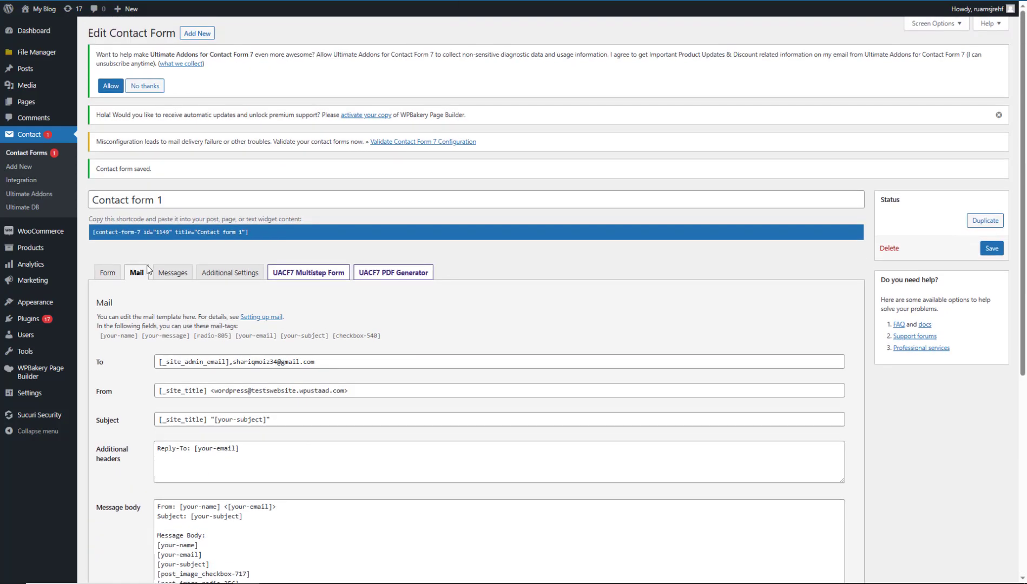
Reload Contact form 1's template editor and save the form.
{"action": "left_click", "coordinate": [115, 273]}
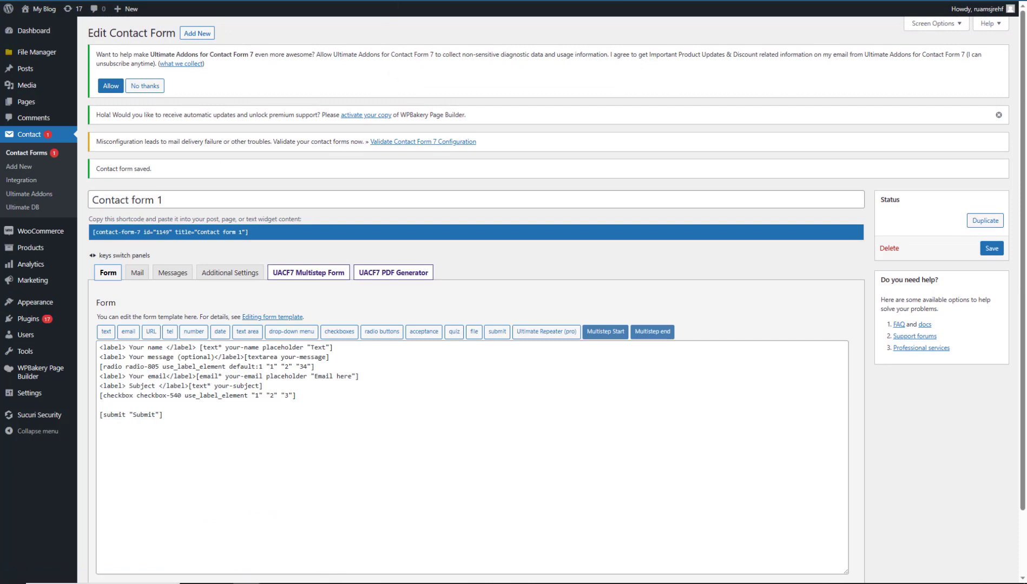
{"action": "key", "text": "F5"}
{"action": "left_click", "coordinate": [604, 50]}
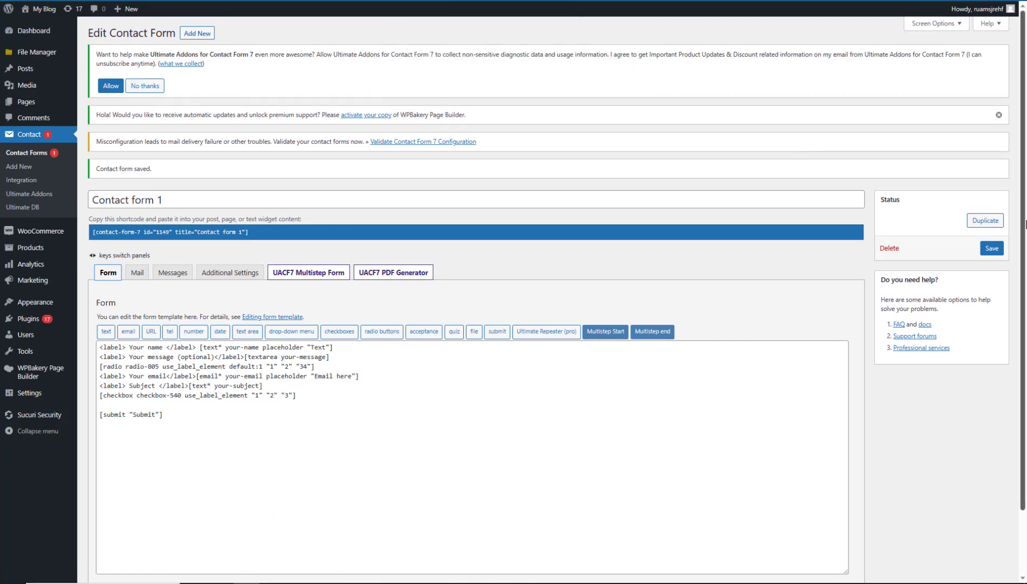
{"action": "left_click", "coordinate": [992, 250]}
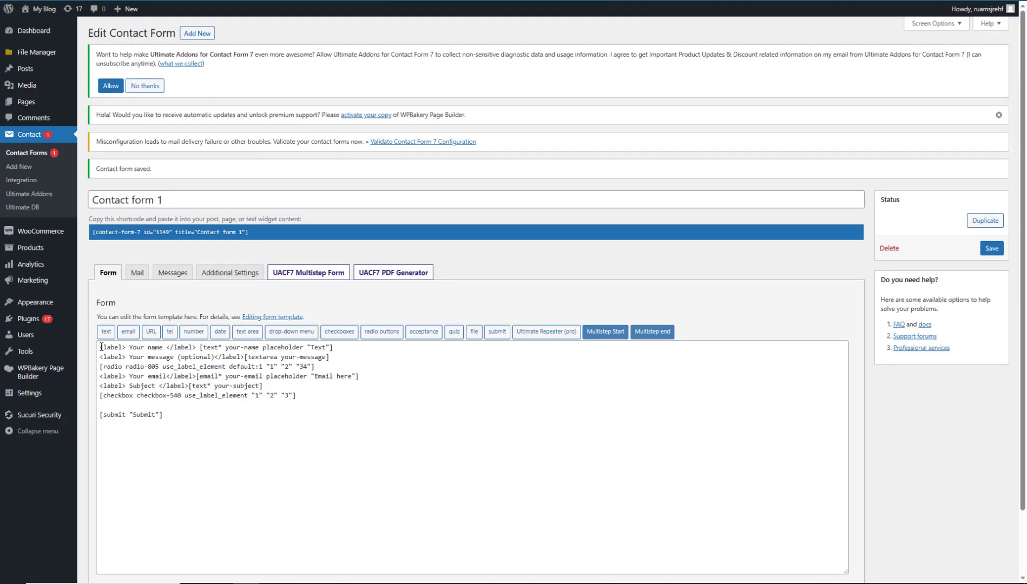
Insert blank lines above the first field of the form template.
{"action": "left_click", "coordinate": [99, 348]}
{"action": "key", "text": "Return"}
{"action": "key", "text": "Return"}
{"action": "key", "text": "Return"}
{"action": "left_click", "coordinate": [116, 353]}
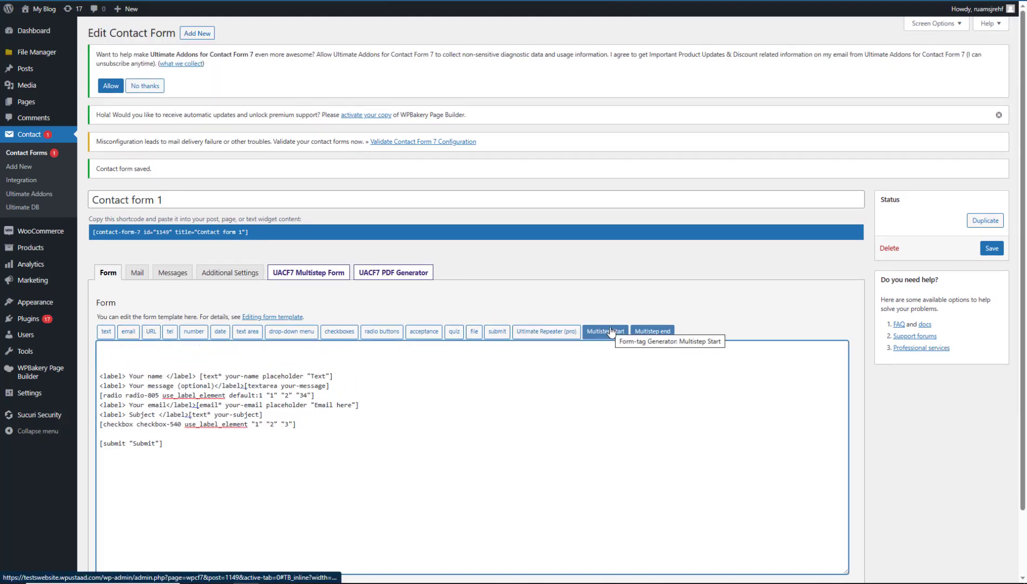
{"action": "left_click", "coordinate": [315, 265]}
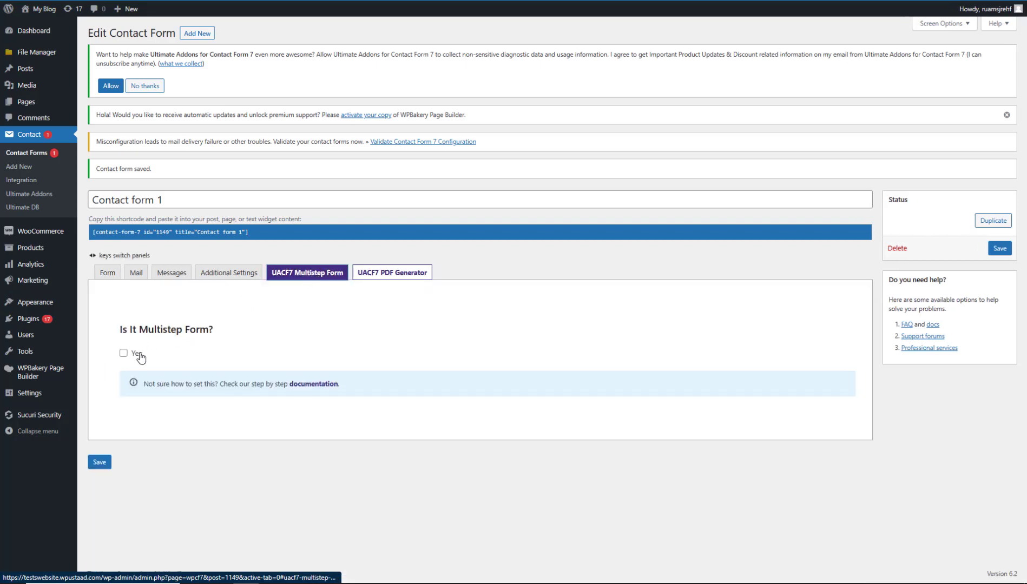
Tick Yes under 'Is It Multistep Form?' for Contact form 1 and save it.
{"action": "left_click", "coordinate": [999, 248]}
{"action": "left_click", "coordinate": [123, 353]}
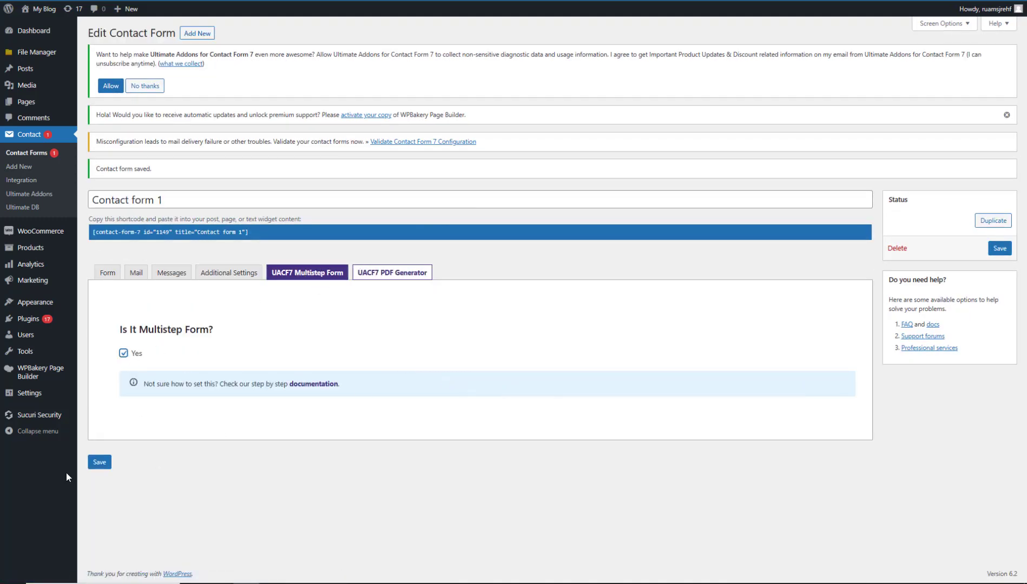
{"action": "left_click", "coordinate": [100, 462]}
{"action": "left_click", "coordinate": [123, 353]}
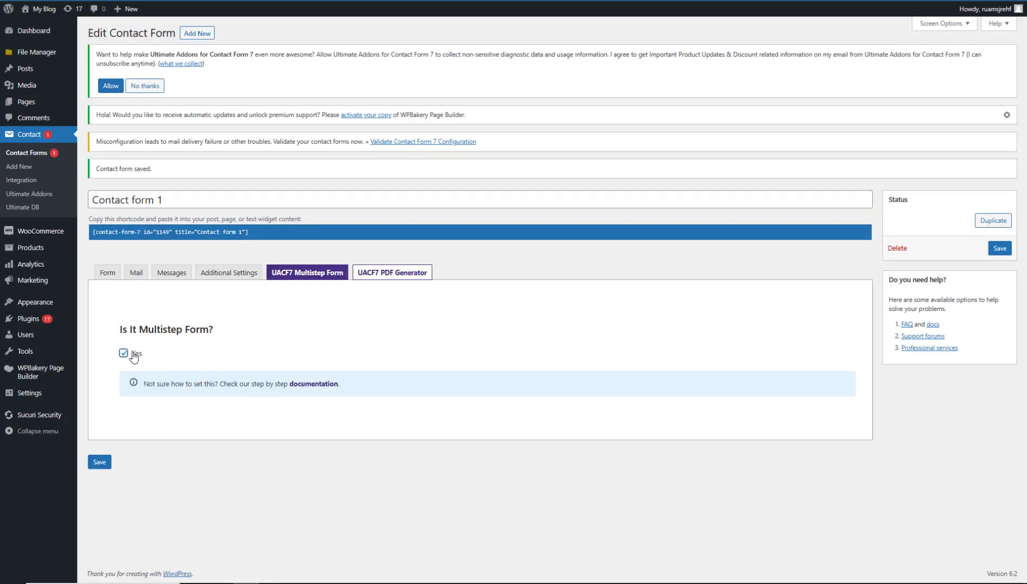
{"action": "left_click", "coordinate": [100, 463]}
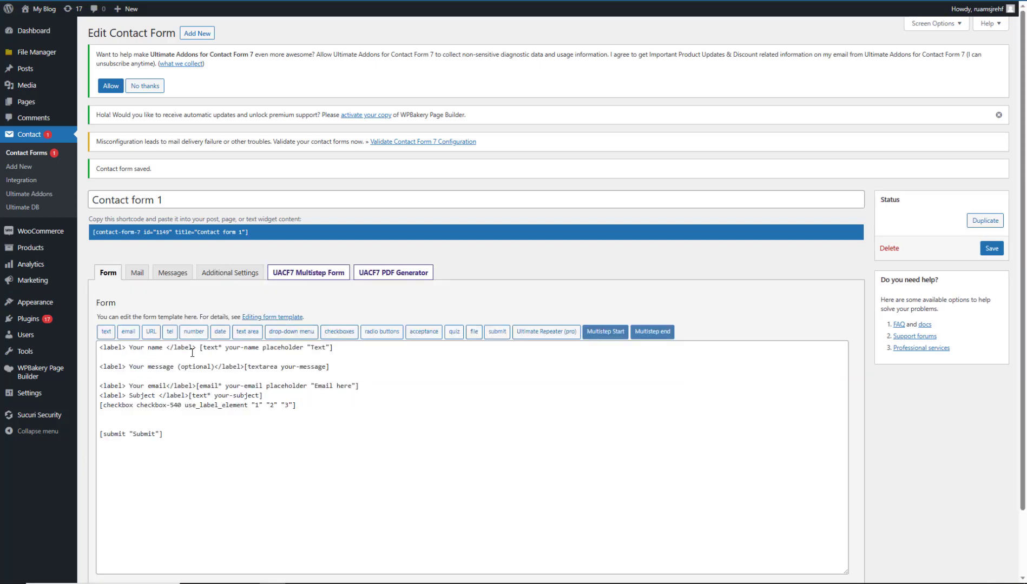
Wrap the name field in a 'Step 1' block with start and end tags.
{"action": "left_click", "coordinate": [98, 349]}
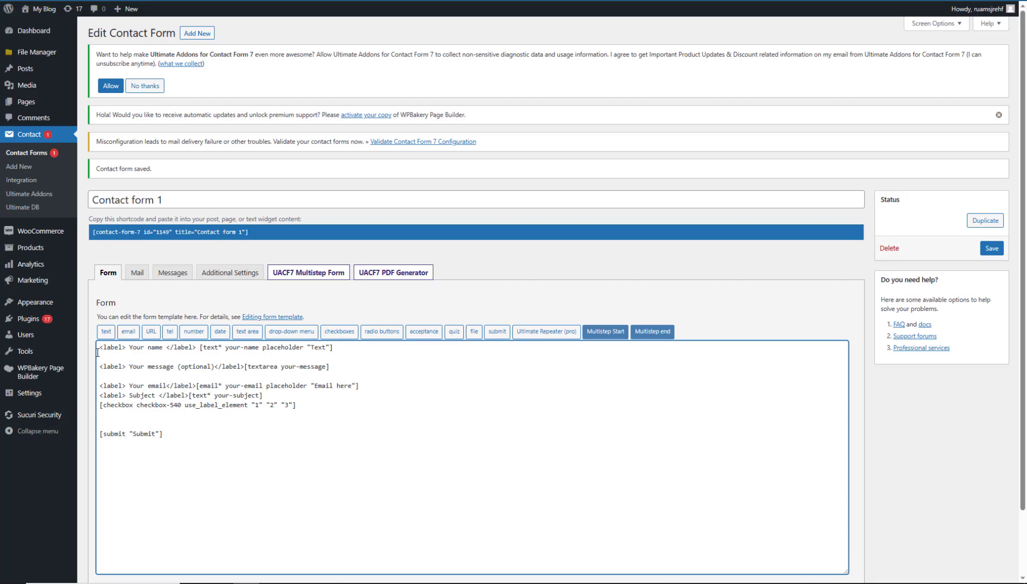
{"action": "key", "text": "Return"}
{"action": "left_click", "coordinate": [105, 349]}
{"action": "left_click", "coordinate": [606, 331]}
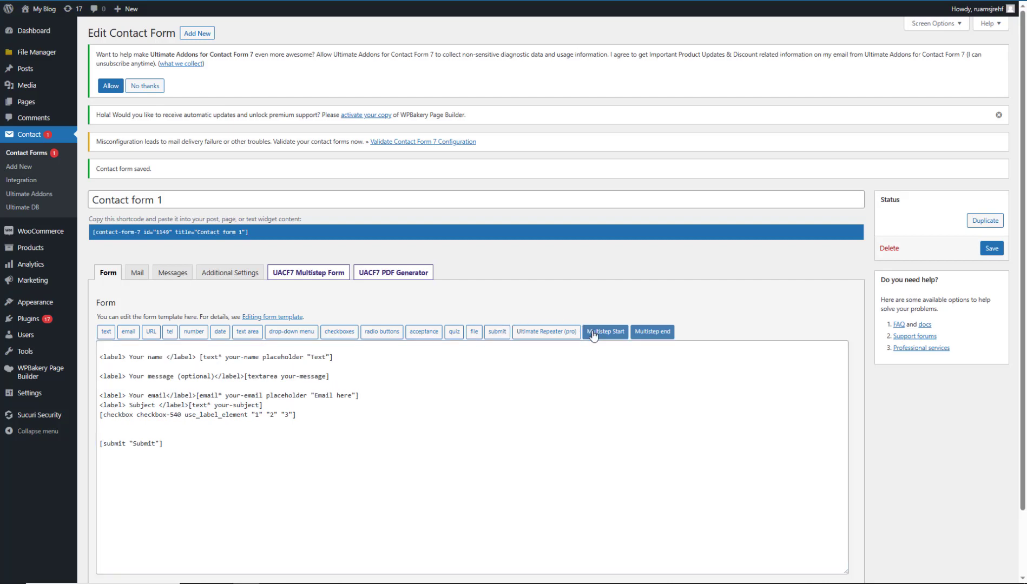
{"action": "left_click", "coordinate": [423, 67]}
{"action": "type", "text": "S"}
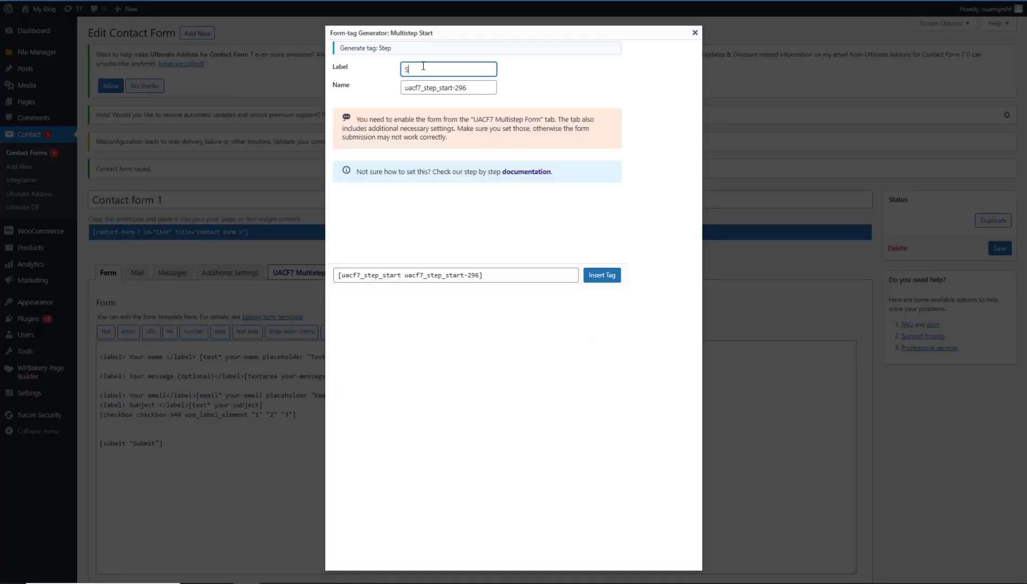
{"action": "type", "text": "tep 1"}
{"action": "left_click", "coordinate": [595, 275]}
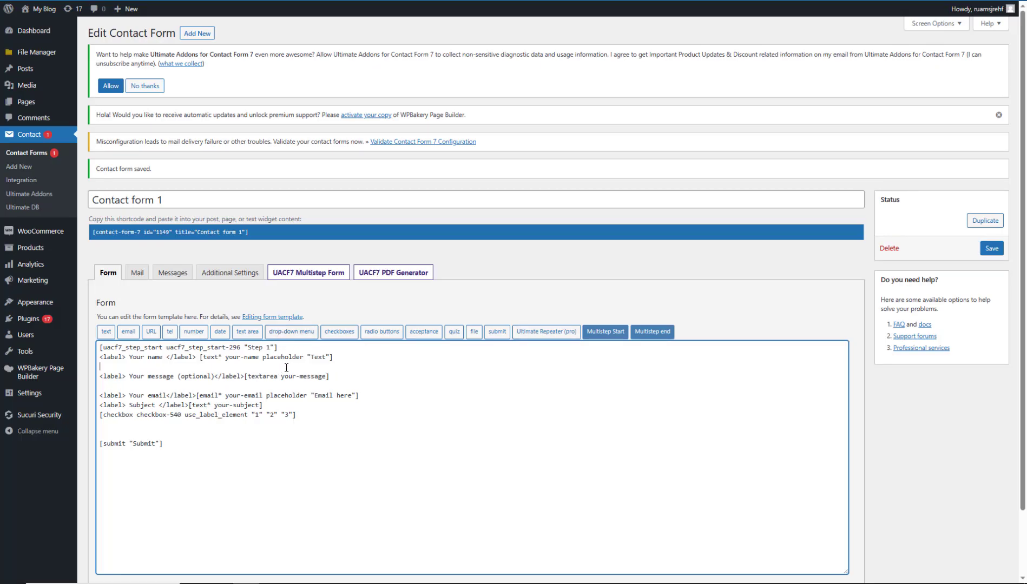
{"action": "left_click", "coordinate": [215, 364]}
{"action": "key", "text": "Return"}
{"action": "key", "text": "Return"}
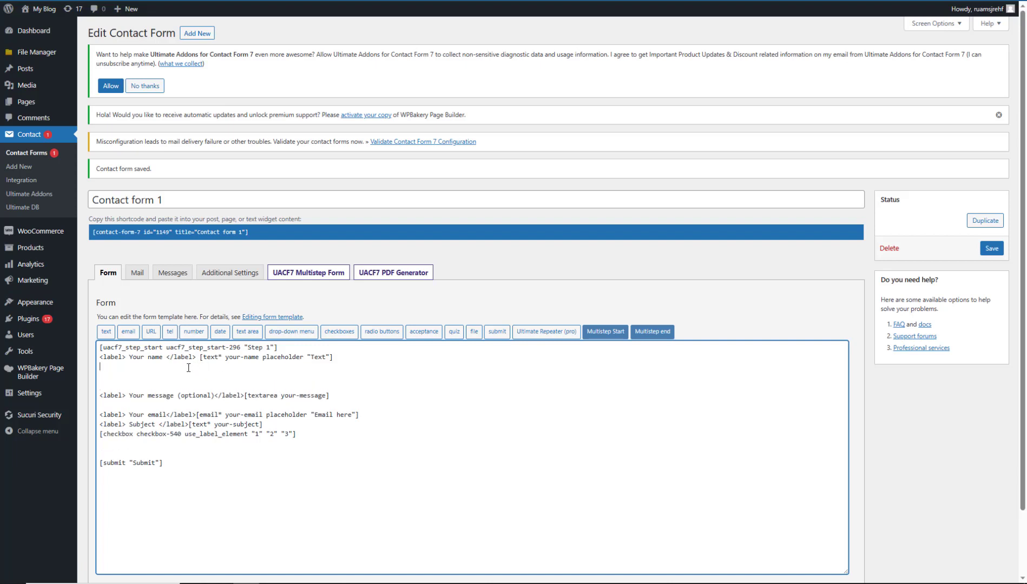
{"action": "left_click", "coordinate": [647, 331]}
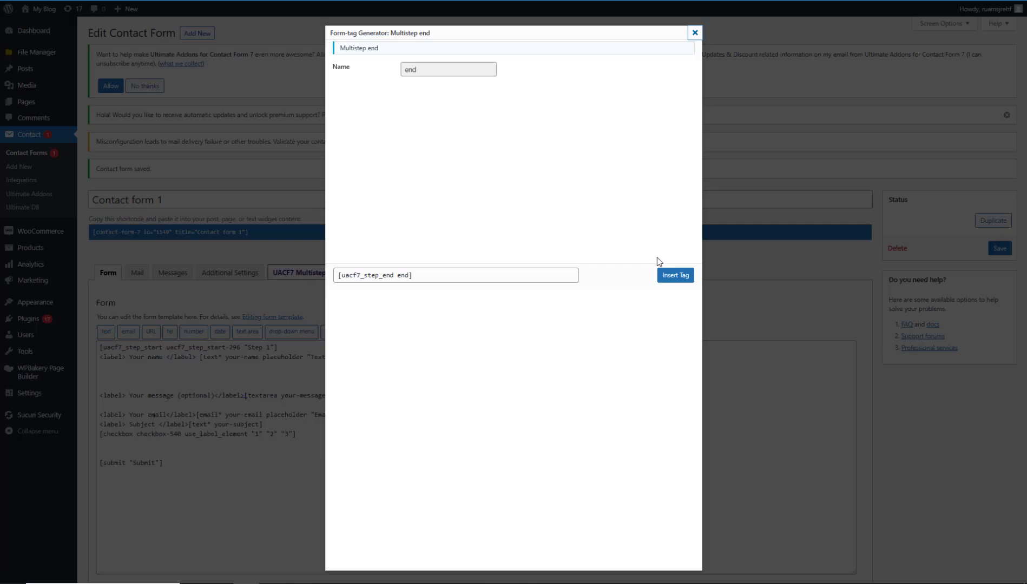
{"action": "left_click", "coordinate": [675, 275]}
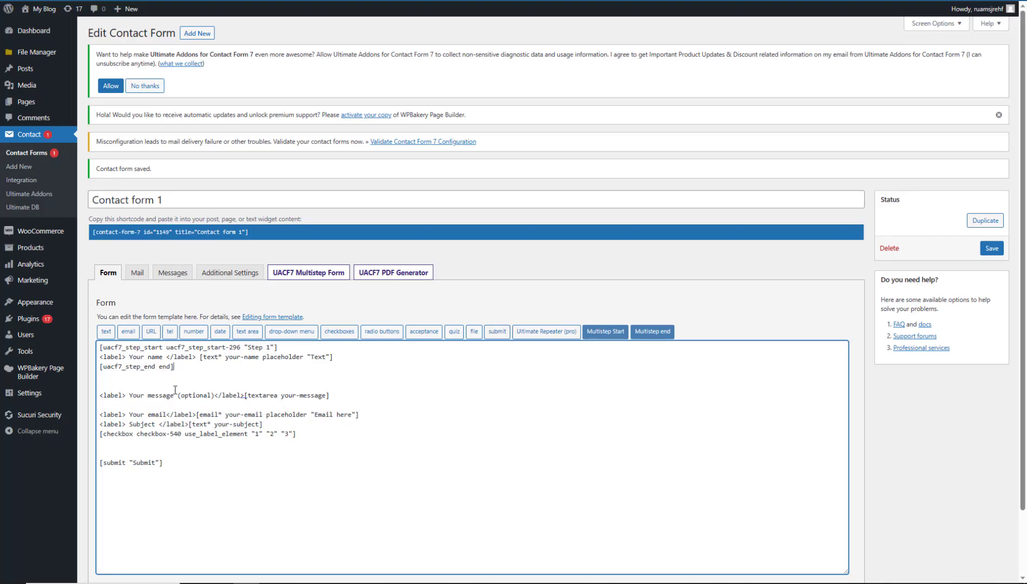
Insert a 'Step 2' start tag above the message field.
{"action": "left_click", "coordinate": [289, 386]}
{"action": "left_click", "coordinate": [599, 335]}
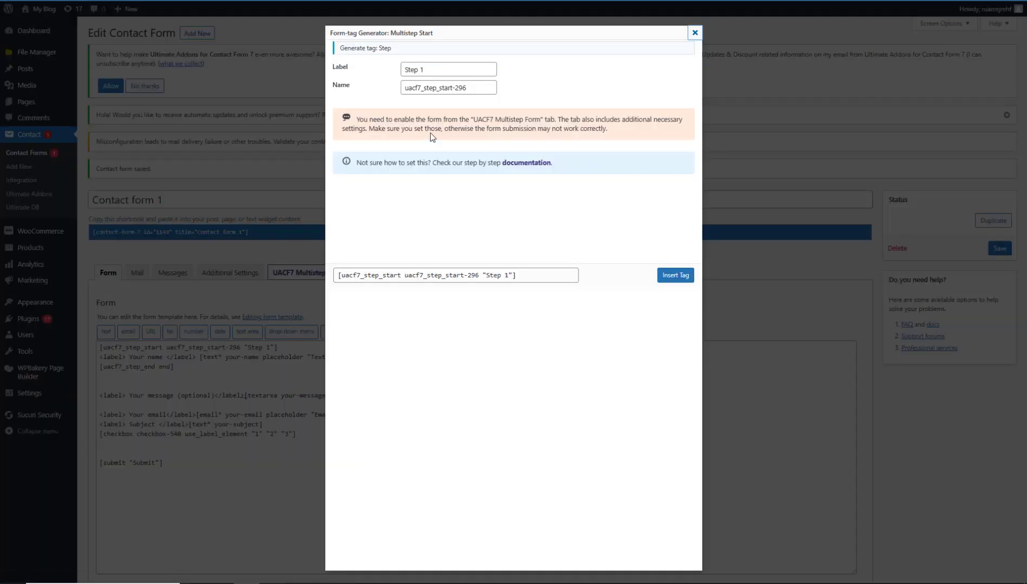
{"action": "left_click", "coordinate": [435, 73]}
{"action": "type", "text": "2"}
{"action": "left_click", "coordinate": [675, 275]}
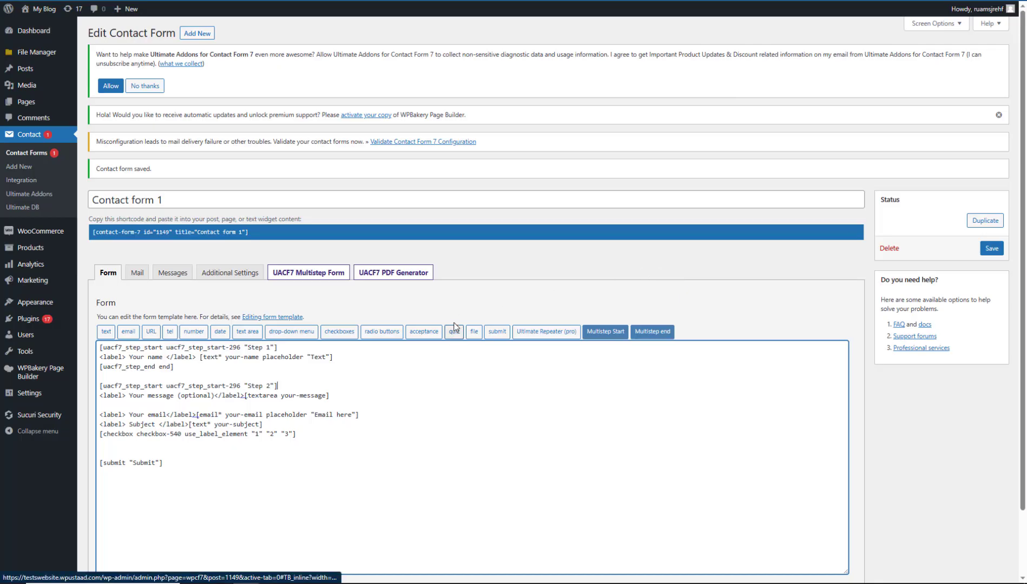
{"action": "left_click", "coordinate": [245, 386]}
{"action": "type", "text": "d"}
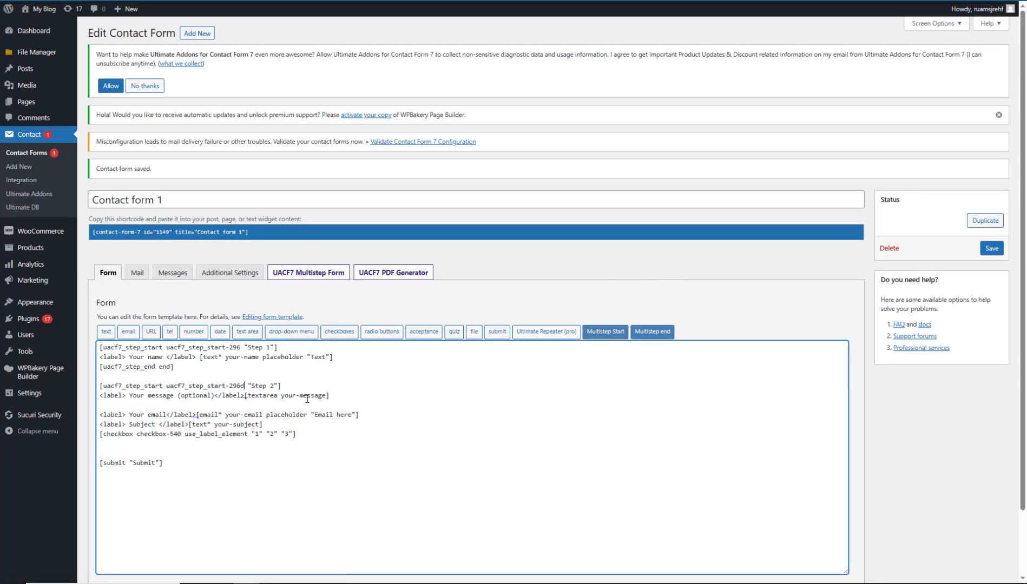
Paste [uacf7_step_end end] after the message field to close Step 2, then save.
{"action": "left_click", "coordinate": [349, 397]}
{"action": "key", "text": "Return"}
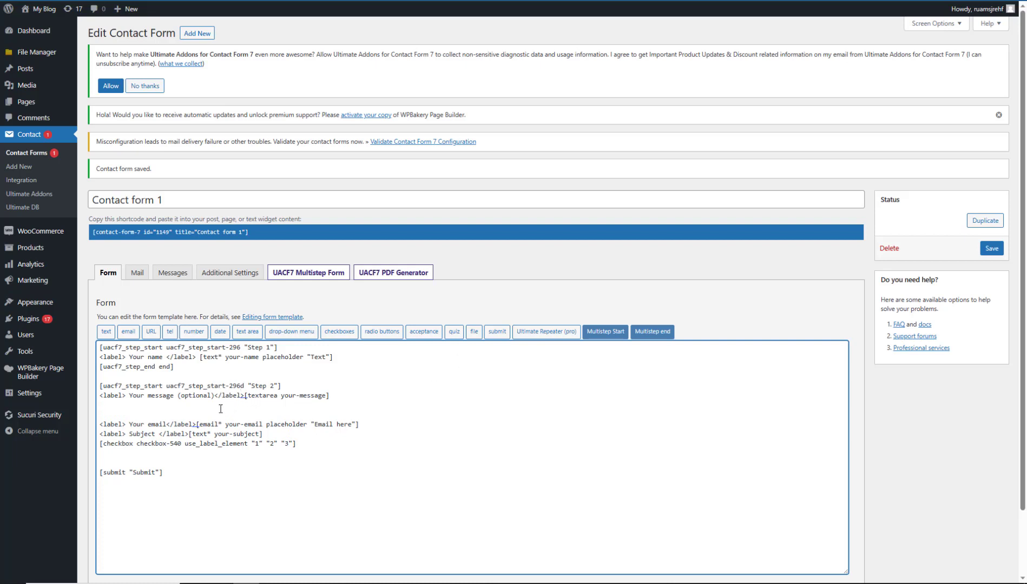
{"action": "left_click_drag", "start_coordinate": [182, 366], "coordinate": [98, 366]}
{"action": "key", "text": "ctrl+c"}
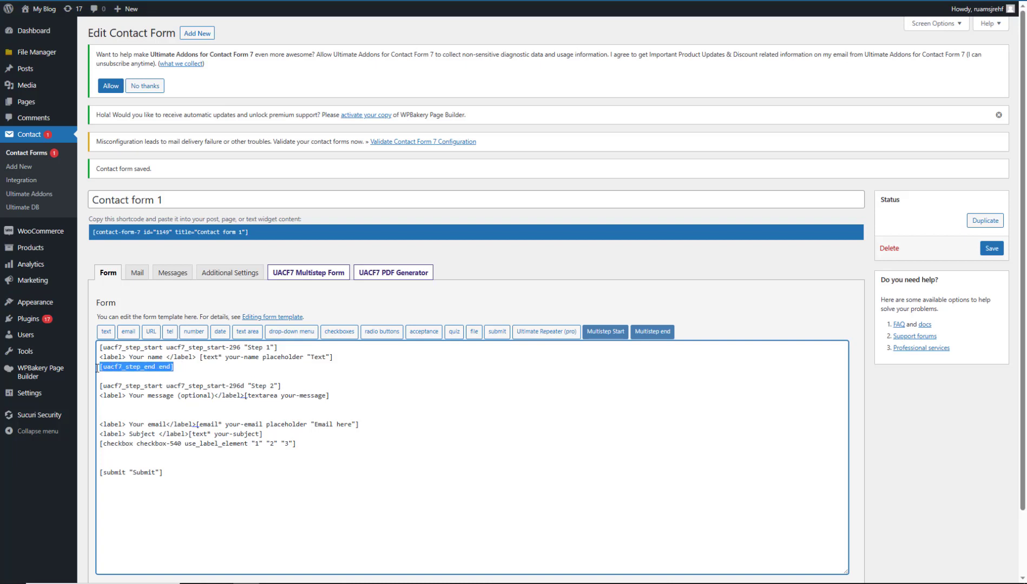
{"action": "left_click", "coordinate": [105, 395]}
{"action": "key", "text": "ctrl+v"}
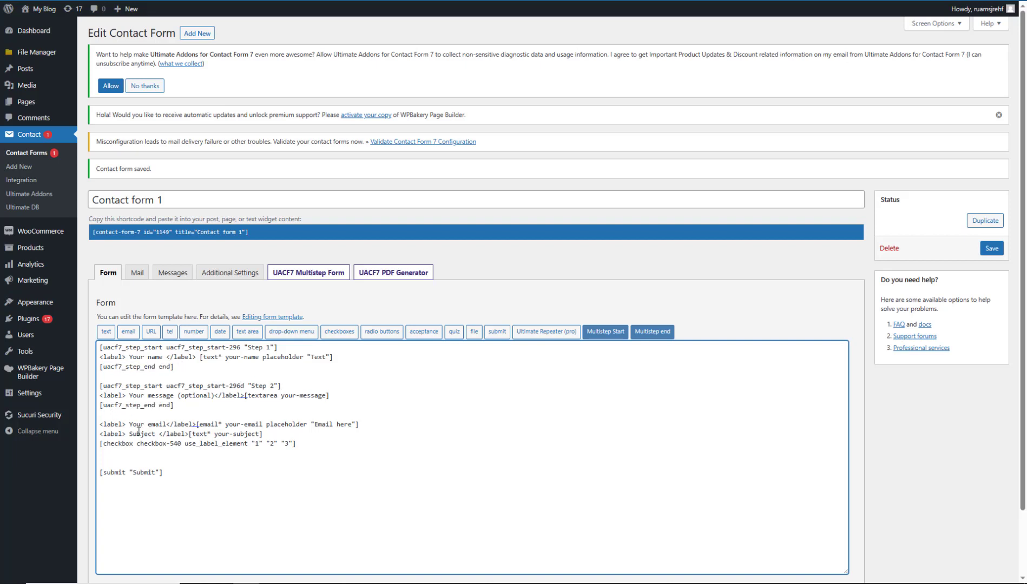
{"action": "left_click", "coordinate": [995, 249]}
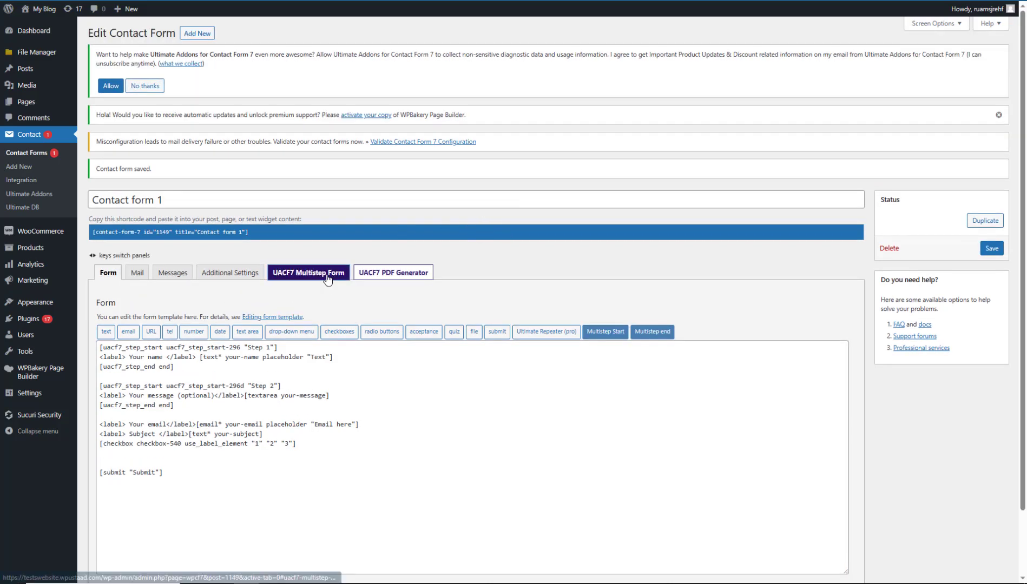
Review the multistep settings: Progressbar Layout options, Progressbar Style and per-step button texts.
{"action": "left_click", "coordinate": [333, 272]}
{"action": "scroll", "coordinate": [456, 296], "scroll_direction": "down", "scroll_amount": 15}
{"action": "scroll", "coordinate": [952, 382], "scroll_direction": "up", "scroll_amount": 9}
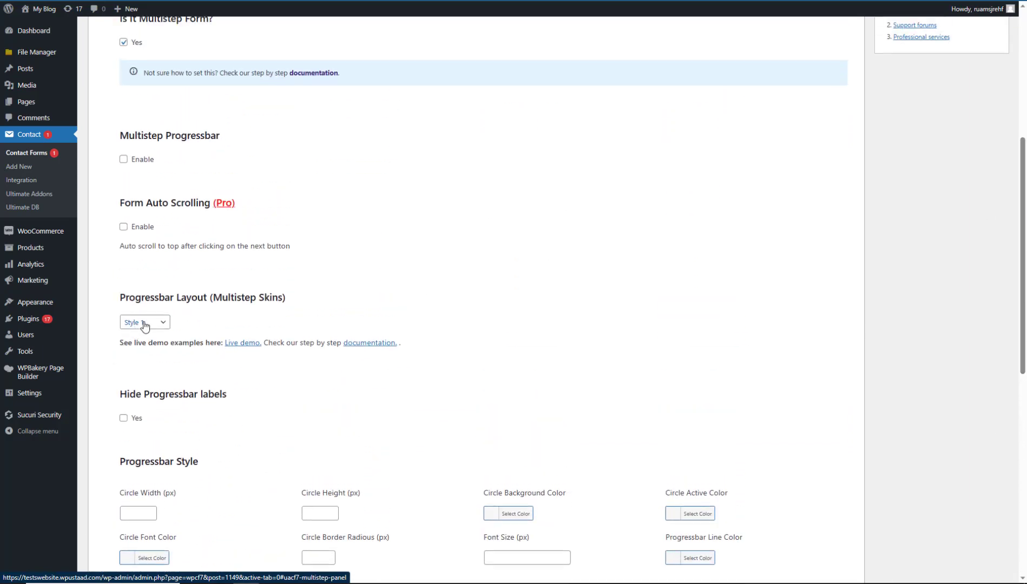
{"action": "left_click", "coordinate": [140, 325]}
{"action": "left_click_drag", "start_coordinate": [1025, 243], "coordinate": [1024, 478]}
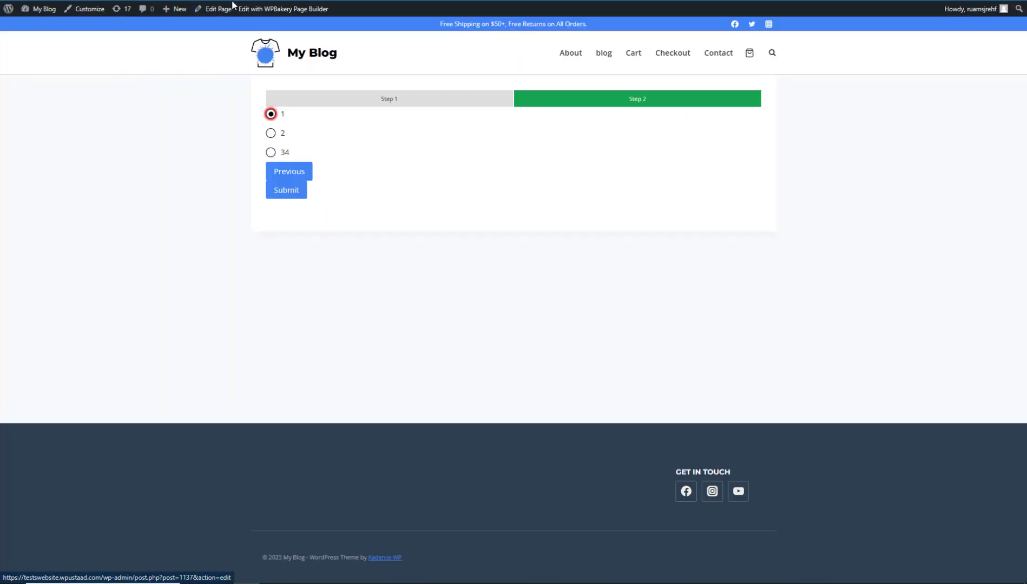
{"action": "left_click", "coordinate": [228, 8]}
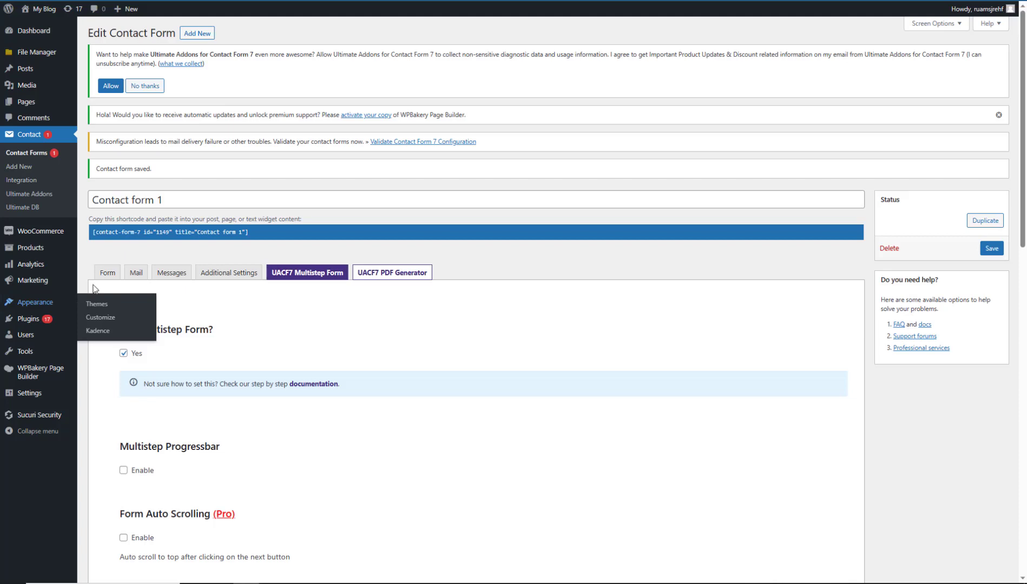
Delete the stray 'd' from the Step 2 start tag's id.
{"action": "left_click", "coordinate": [106, 272]}
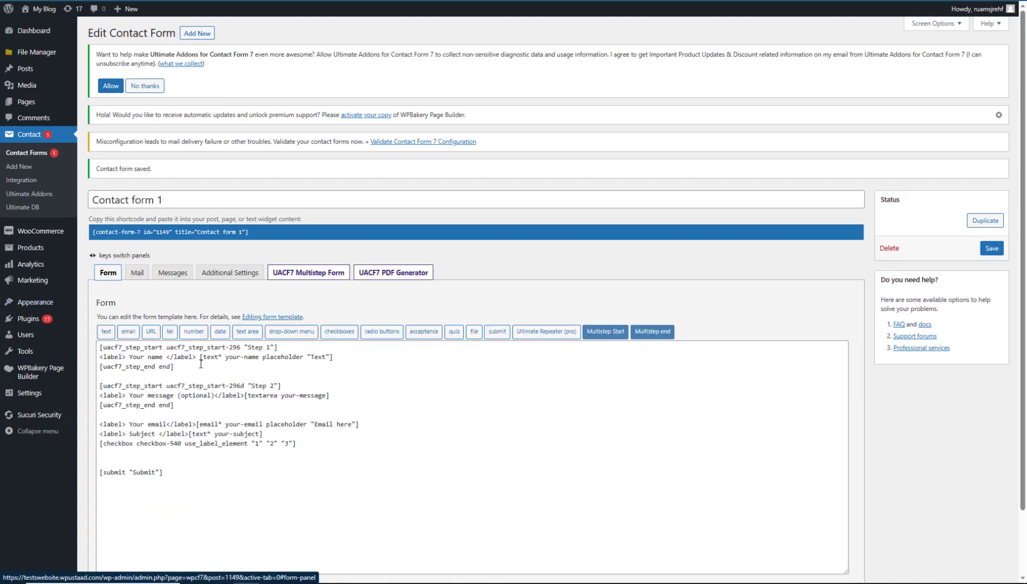
{"action": "left_click", "coordinate": [193, 414]}
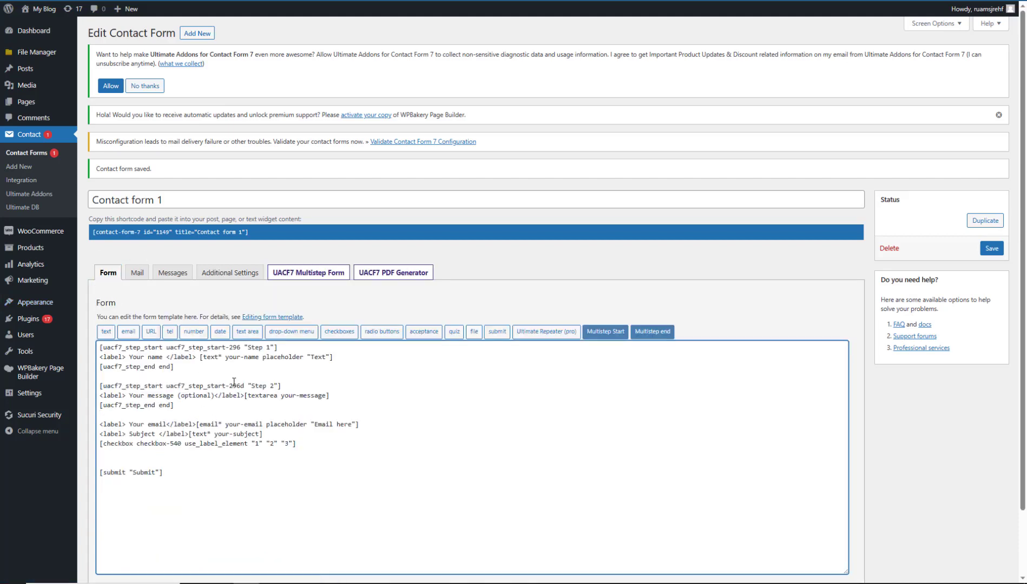
{"action": "left_click", "coordinate": [243, 386]}
{"action": "key", "text": "BackSpace"}
Add blank lines after Step 2's end tag for a new step.
{"action": "left_click", "coordinate": [212, 415]}
{"action": "key", "text": "Return"}
{"action": "key", "text": "Return"}
{"action": "key", "text": "Return"}
{"action": "key", "text": "Return"}
{"action": "left_click", "coordinate": [150, 425]}
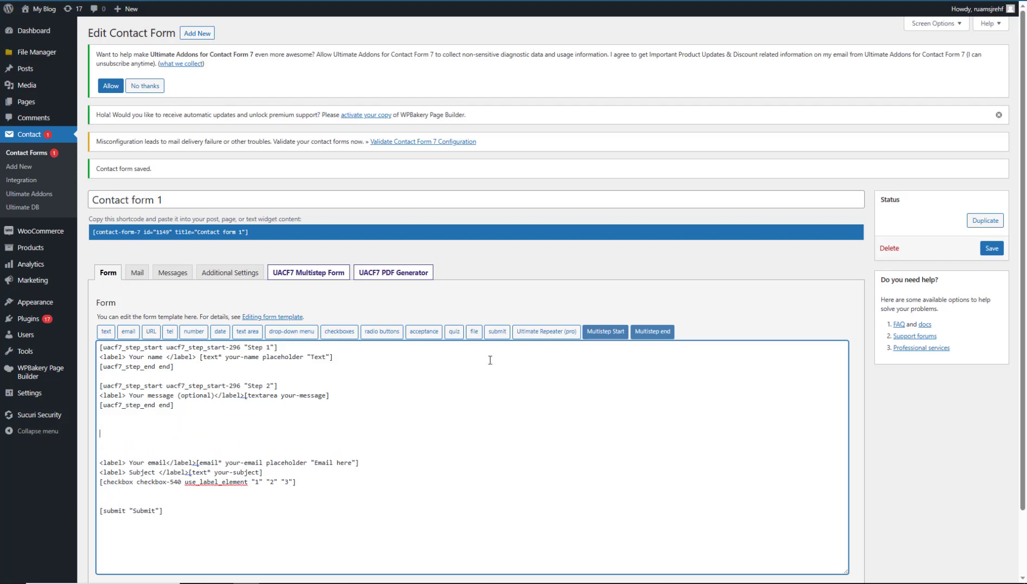
{"action": "left_click", "coordinate": [605, 331]}
Insert a 'Step 3' start tag, reposition it in the template, and save the form.
{"action": "left_click", "coordinate": [429, 68]}
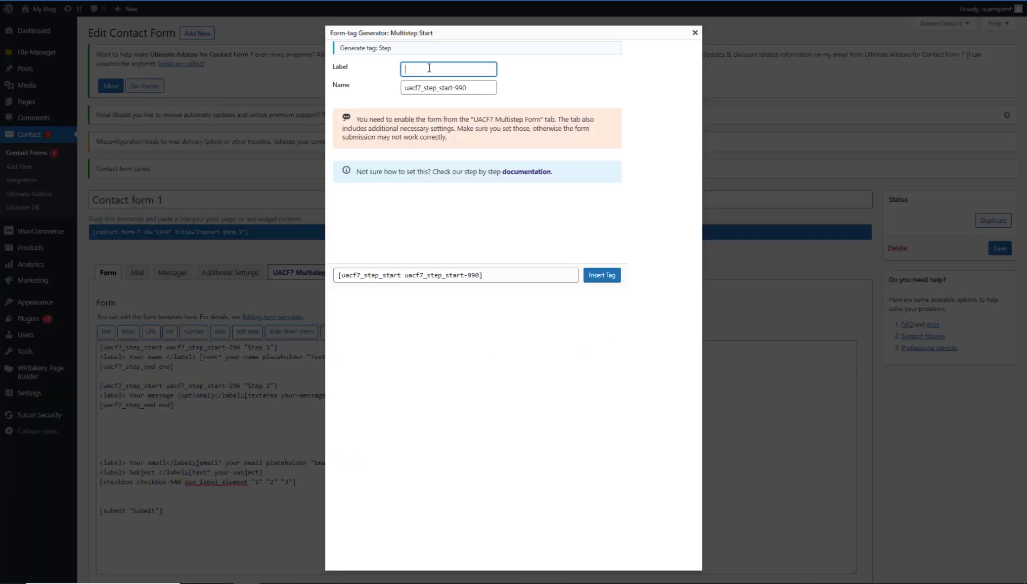
{"action": "type", "text": "Step 3"}
{"action": "left_click", "coordinate": [614, 278]}
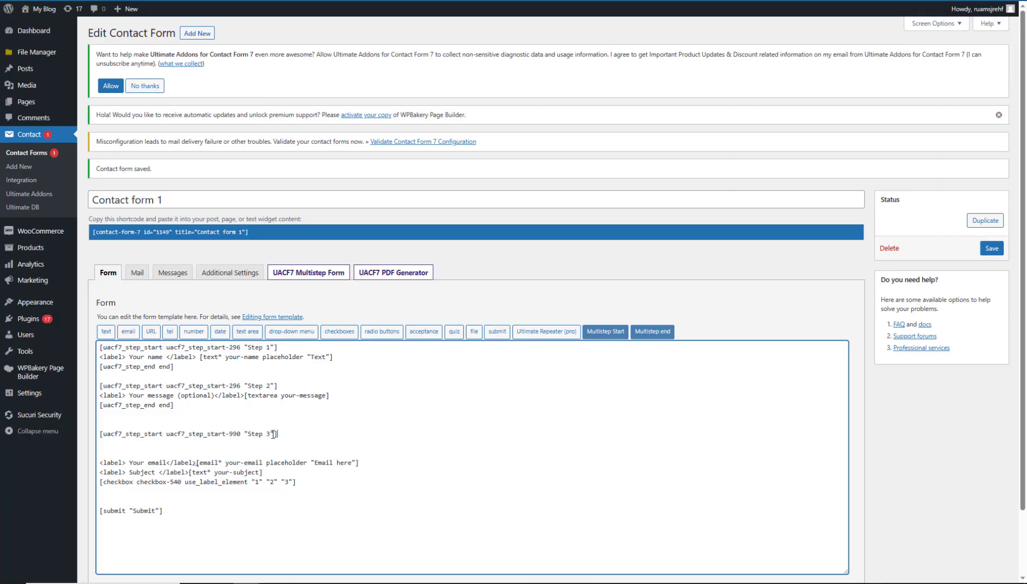
{"action": "left_click_drag", "start_coordinate": [292, 434], "coordinate": [89, 443]}
{"action": "left_click_drag", "start_coordinate": [289, 434], "coordinate": [97, 435]}
{"action": "key", "text": "ctrl+x"}
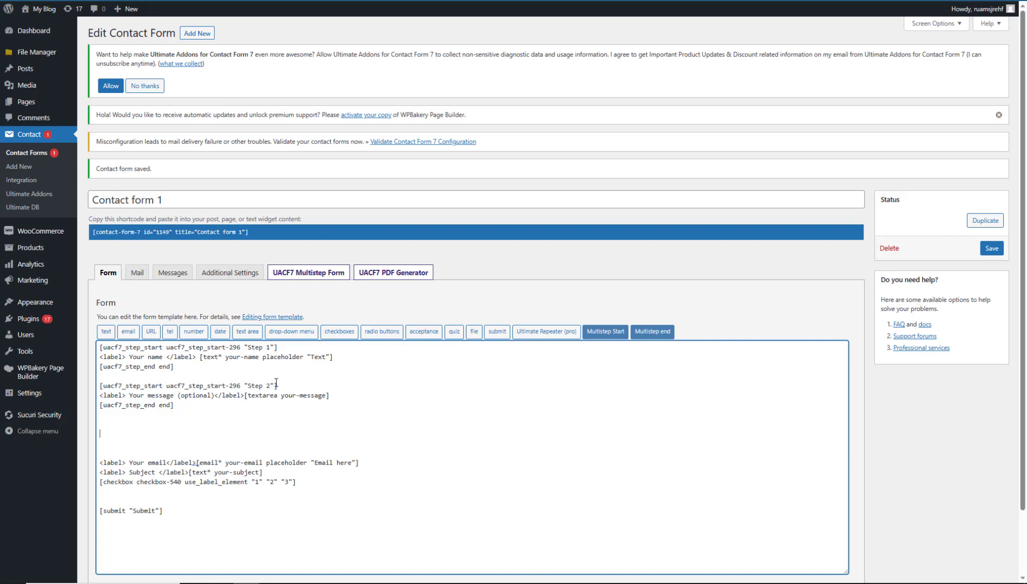
{"action": "left_click_drag", "start_coordinate": [279, 386], "coordinate": [99, 389]}
{"action": "key", "text": "ctrl+v"}
{"action": "left_click", "coordinate": [603, 332]}
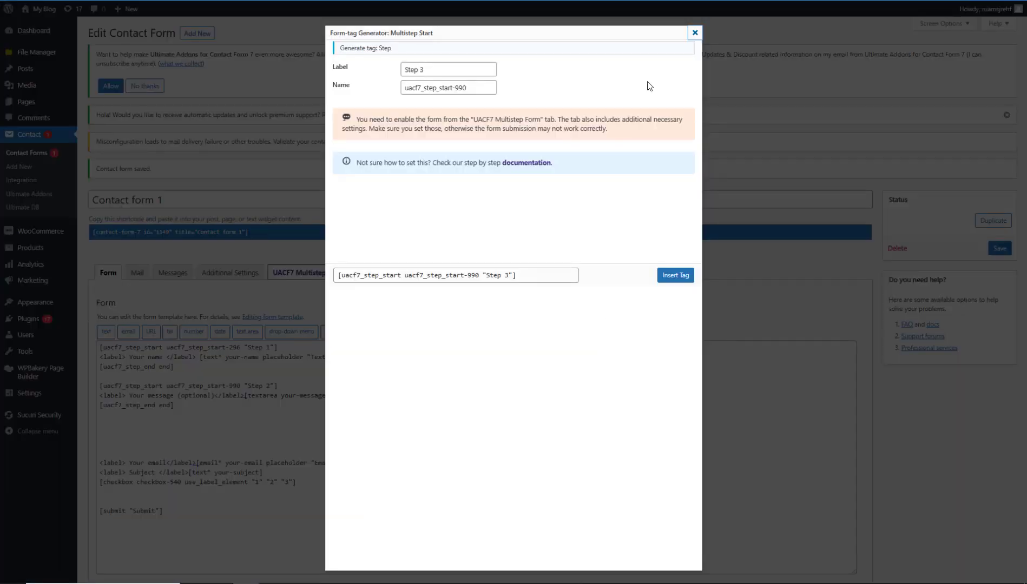
{"action": "left_click", "coordinate": [695, 34]}
{"action": "left_click", "coordinate": [989, 248]}
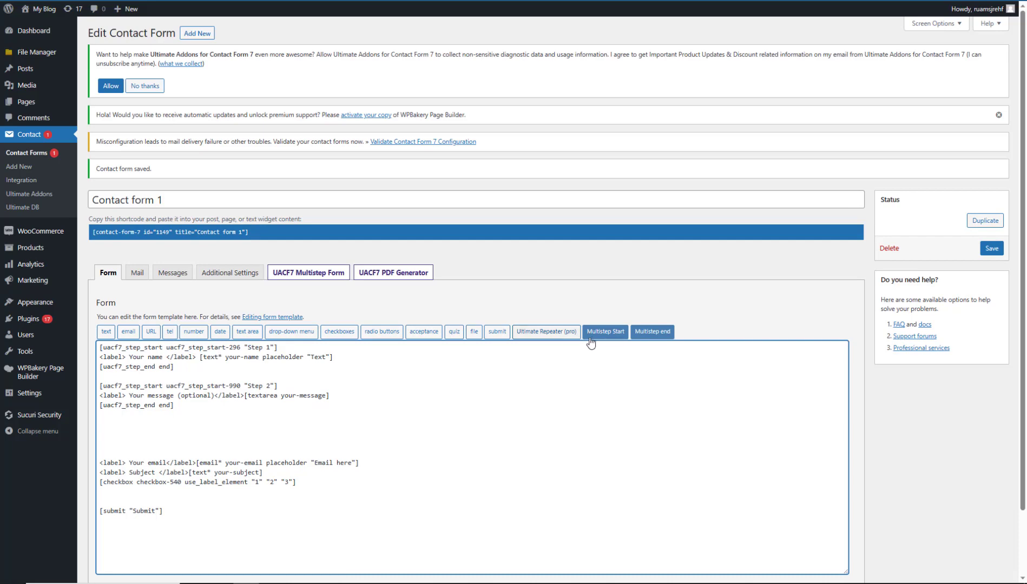
Add another 'Step 3' start tag and paste a step end tag below it.
{"action": "left_click", "coordinate": [592, 332]}
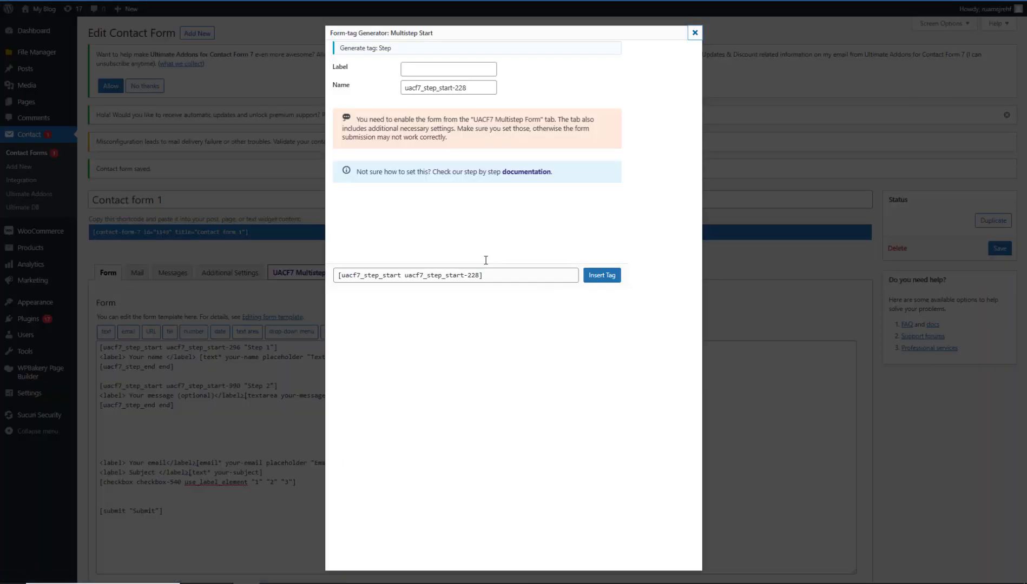
{"action": "left_click", "coordinate": [432, 66]}
{"action": "type", "text": "Step 3"}
{"action": "left_click", "coordinate": [601, 275]}
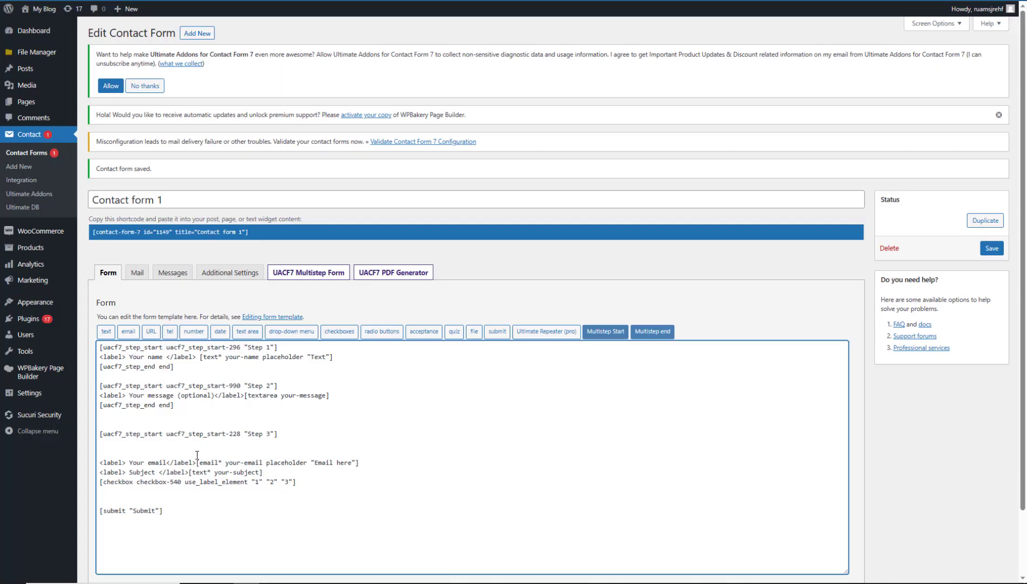
{"action": "left_click_drag", "start_coordinate": [184, 407], "coordinate": [103, 410]}
{"action": "left_click_drag", "start_coordinate": [108, 454], "coordinate": [106, 448]}
{"action": "key", "text": "ctrl+v"}
{"action": "key", "text": "ctrl+z"}
{"action": "left_click", "coordinate": [119, 452]}
{"action": "key", "text": "ctrl+v"}
Move the email field inside the Step 3 block, save, and add blank lines below.
{"action": "left_click_drag", "start_coordinate": [371, 461], "coordinate": [95, 470]}
{"action": "key", "text": "ctrl+x"}
{"action": "left_click", "coordinate": [110, 442]}
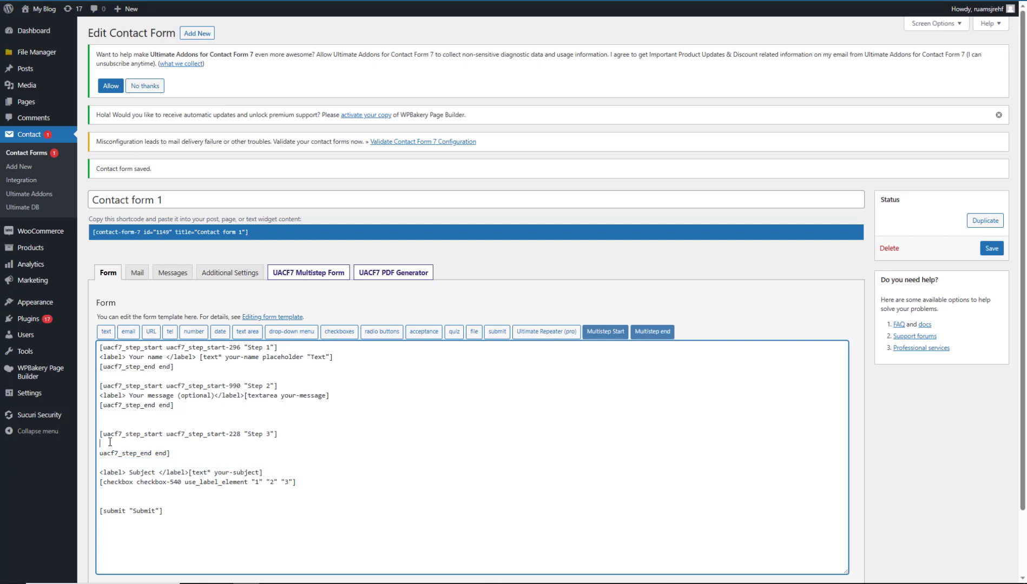
{"action": "key", "text": "ctrl+v"}
{"action": "left_click", "coordinate": [141, 466]}
{"action": "key", "text": "Return"}
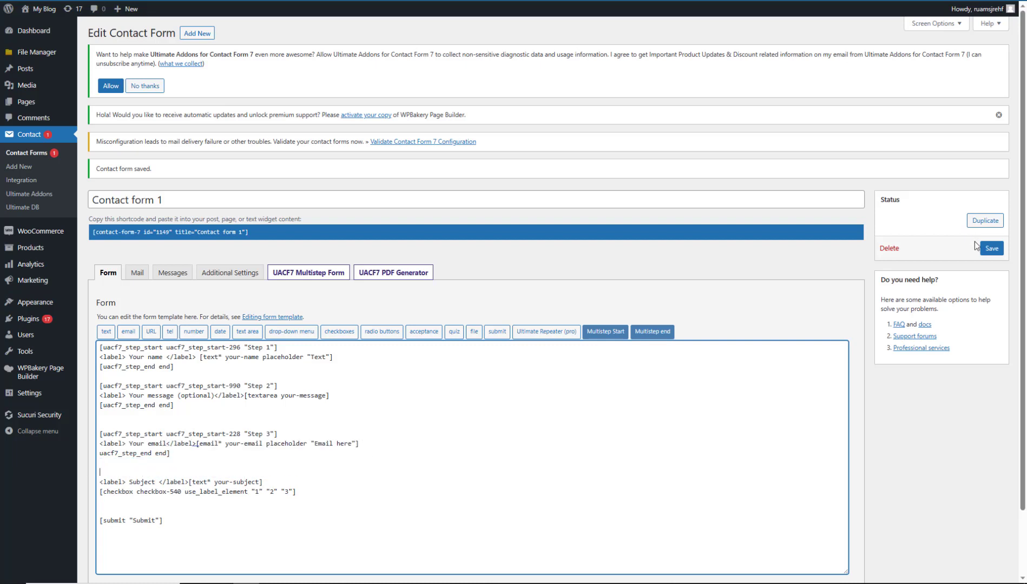
{"action": "left_click", "coordinate": [990, 249]}
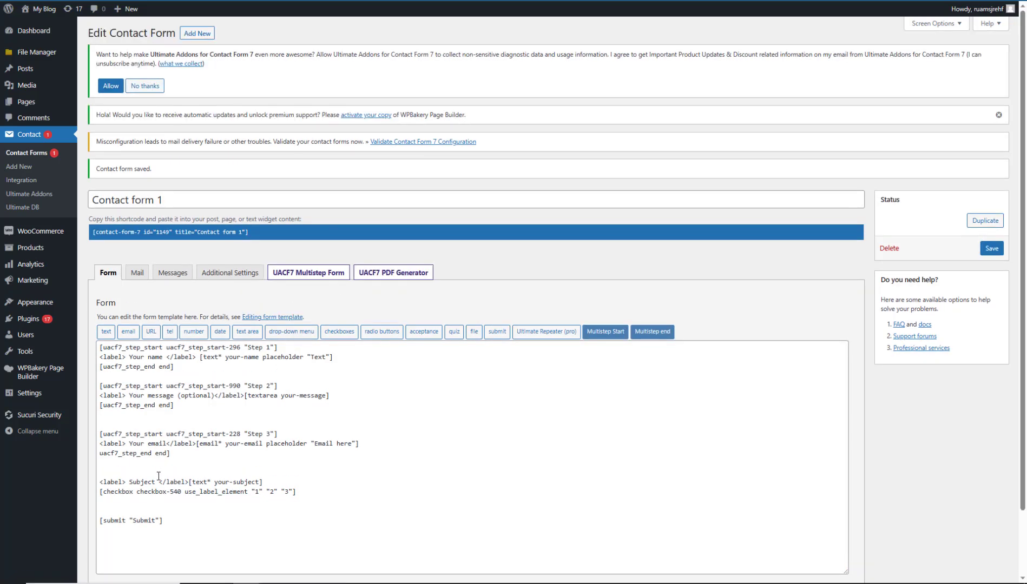
{"action": "left_click", "coordinate": [155, 471]}
{"action": "key", "text": "Return"}
{"action": "key", "text": "Return"}
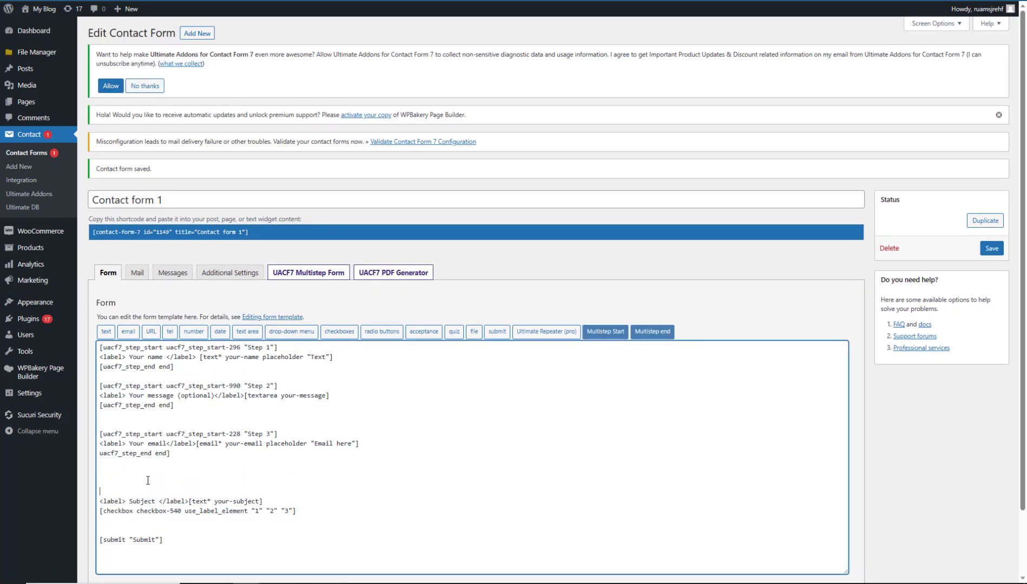
Insert a 'Step 4' start tag above the subject field.
{"action": "left_click", "coordinate": [125, 472]}
{"action": "left_click", "coordinate": [621, 333]}
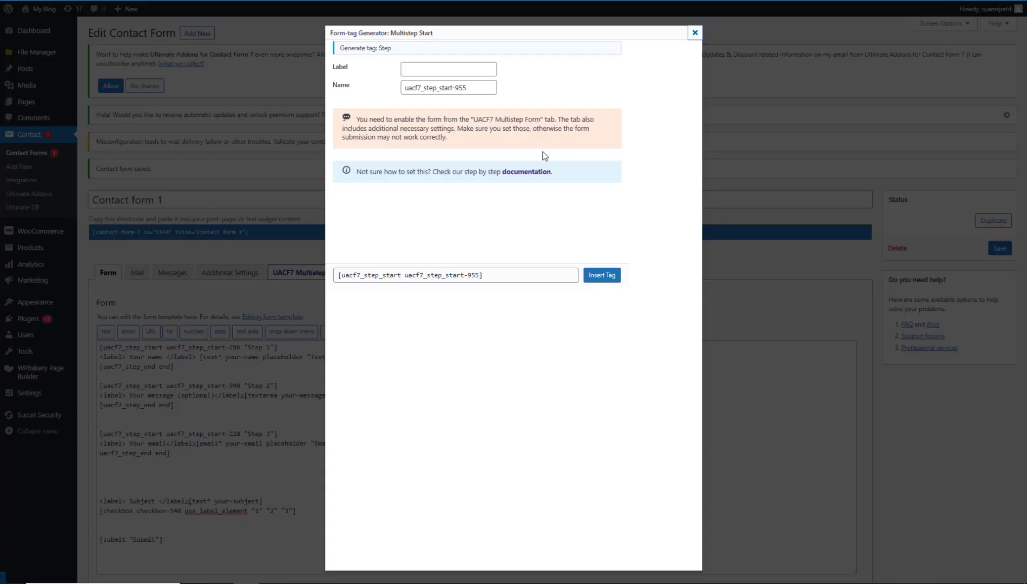
{"action": "left_click", "coordinate": [474, 72]}
{"action": "type", "text": "Step 4"}
{"action": "left_click", "coordinate": [601, 274]}
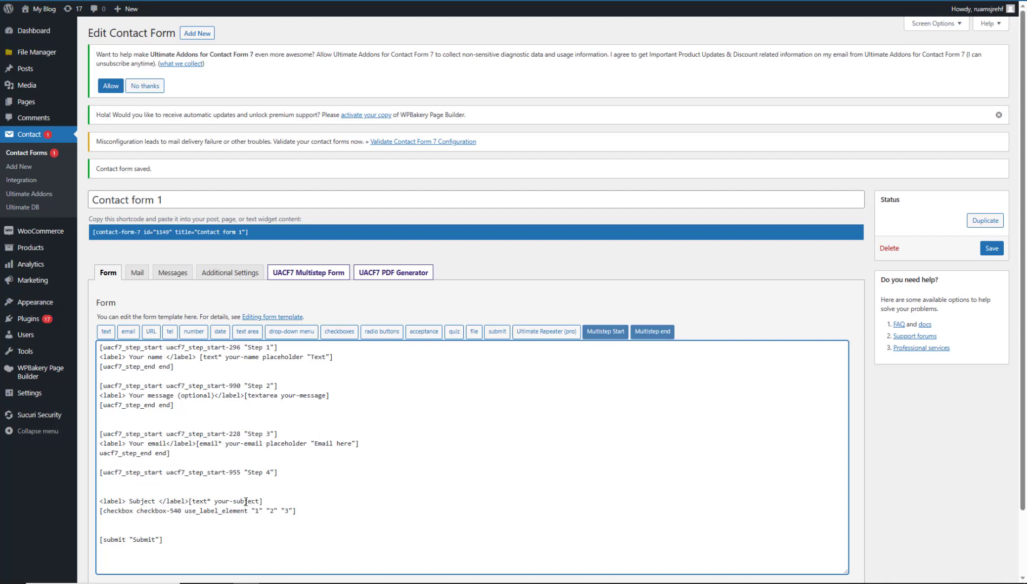
Fix the Step 3 end tag's missing bracket and close Step 4 with an end tag.
{"action": "left_click", "coordinate": [233, 492]}
{"action": "triple_click", "coordinate": [134, 456]}
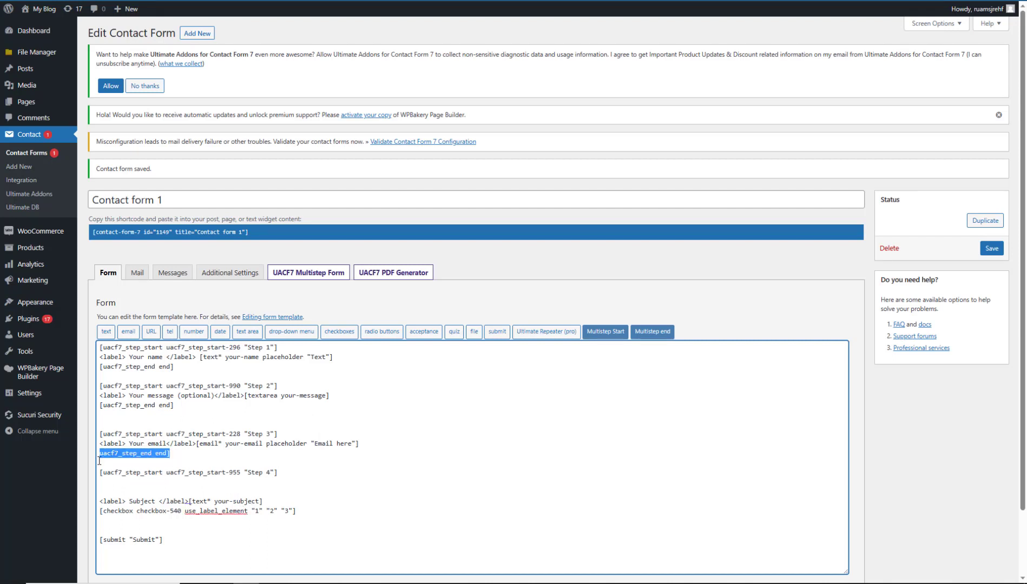
{"action": "left_click", "coordinate": [153, 466]}
{"action": "left_click_drag", "start_coordinate": [172, 405], "coordinate": [94, 408]}
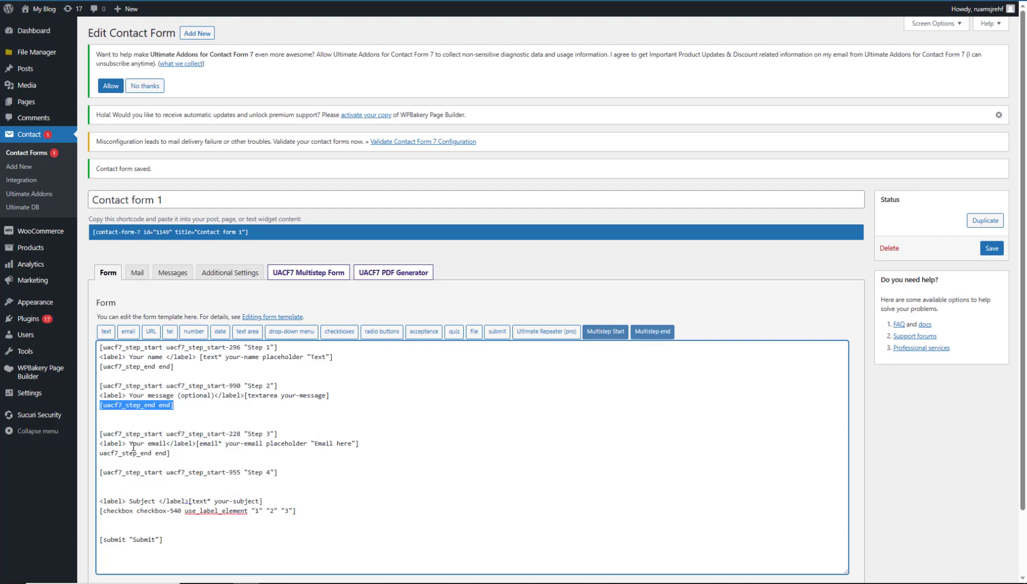
{"action": "left_click_drag", "start_coordinate": [177, 454], "coordinate": [95, 458]}
{"action": "key", "text": "ctrl+v"}
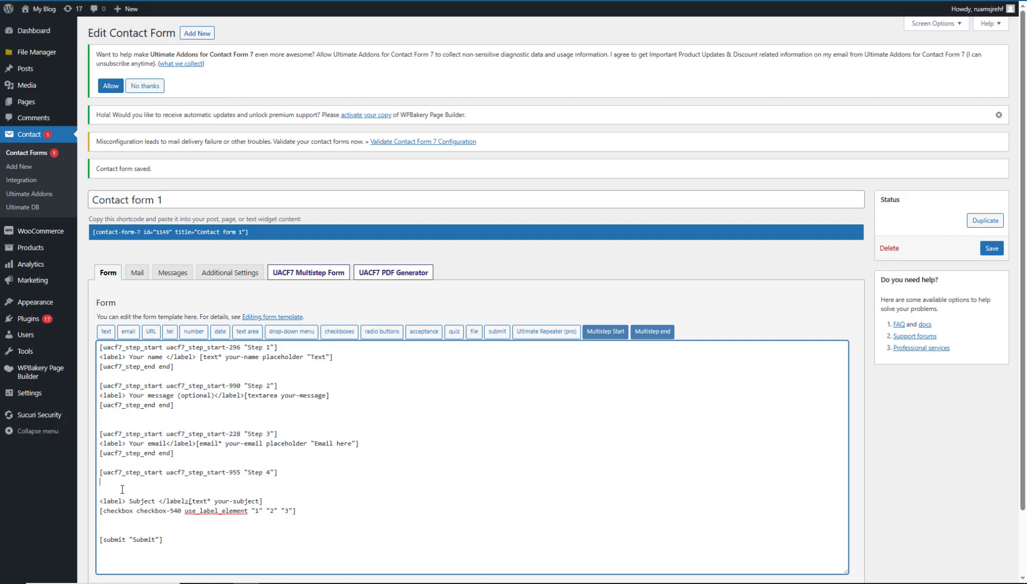
{"action": "left_click", "coordinate": [122, 490]}
{"action": "key", "text": "ctrl+v"}
Move the subject field inside Step 4 and add blank lines after the block.
{"action": "left_click_drag", "start_coordinate": [272, 502], "coordinate": [103, 494]}
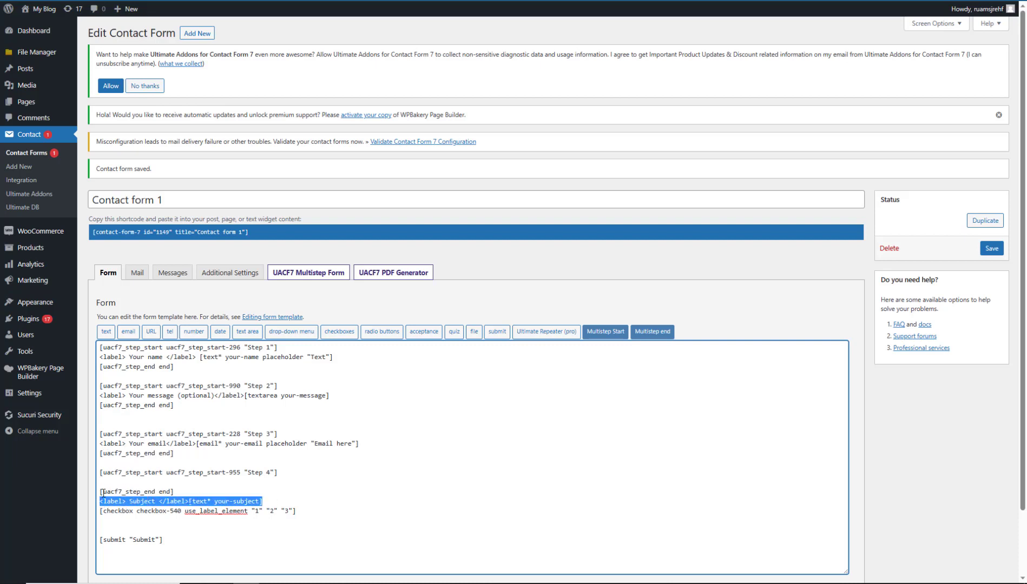
{"action": "key", "text": "ctrl+x"}
{"action": "left_click", "coordinate": [118, 481]}
{"action": "key", "text": "ctrl+v"}
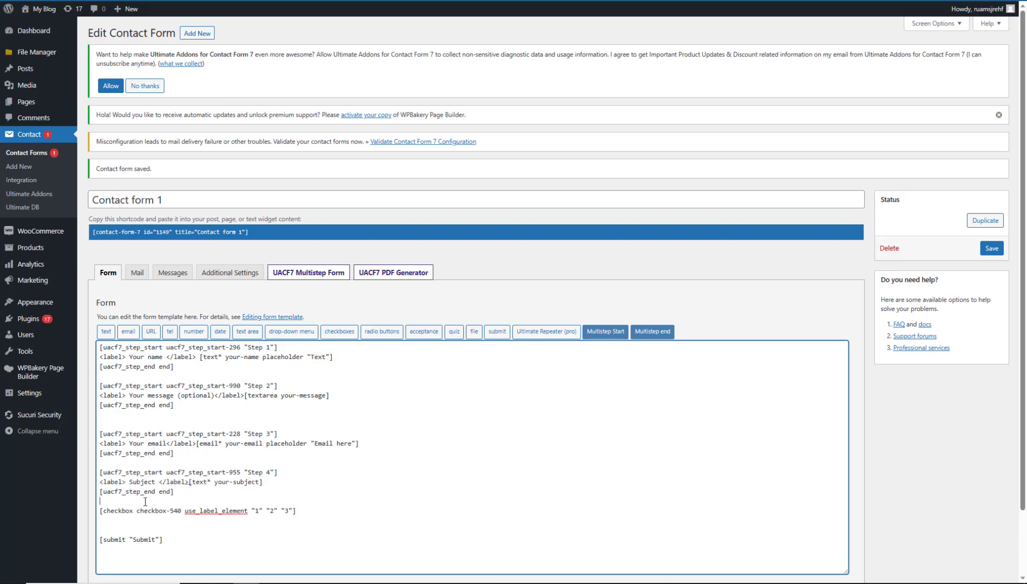
{"action": "left_click", "coordinate": [167, 492]}
{"action": "key", "text": "Return"}
{"action": "key", "text": "Return"}
Save the four-step template and start a new line below the Step 4 block.
{"action": "scroll", "coordinate": [907, 428], "scroll_direction": "down", "scroll_amount": 1}
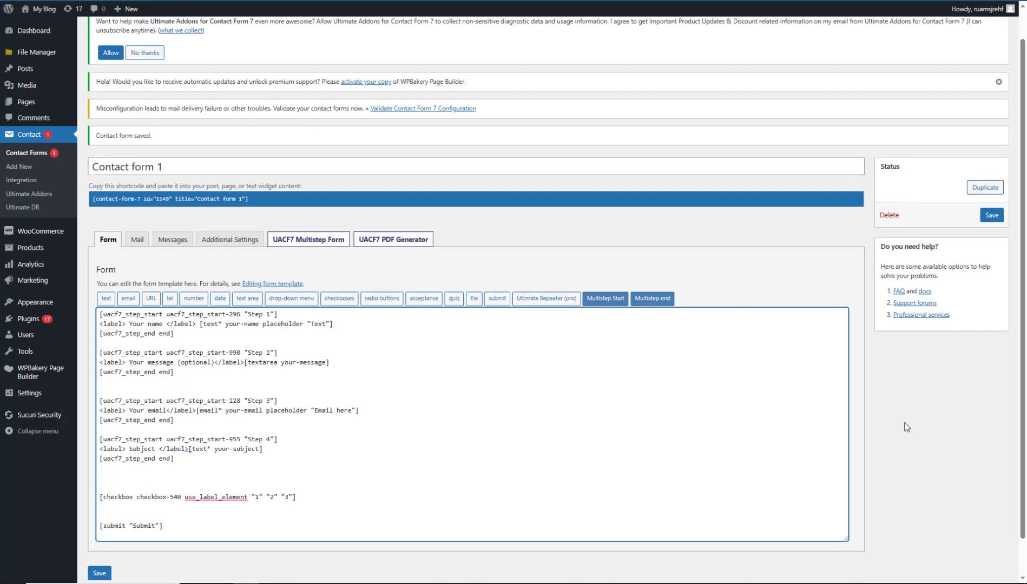
{"action": "left_click", "coordinate": [144, 485]}
{"action": "left_click", "coordinate": [596, 301]}
{"action": "left_click", "coordinate": [432, 71]}
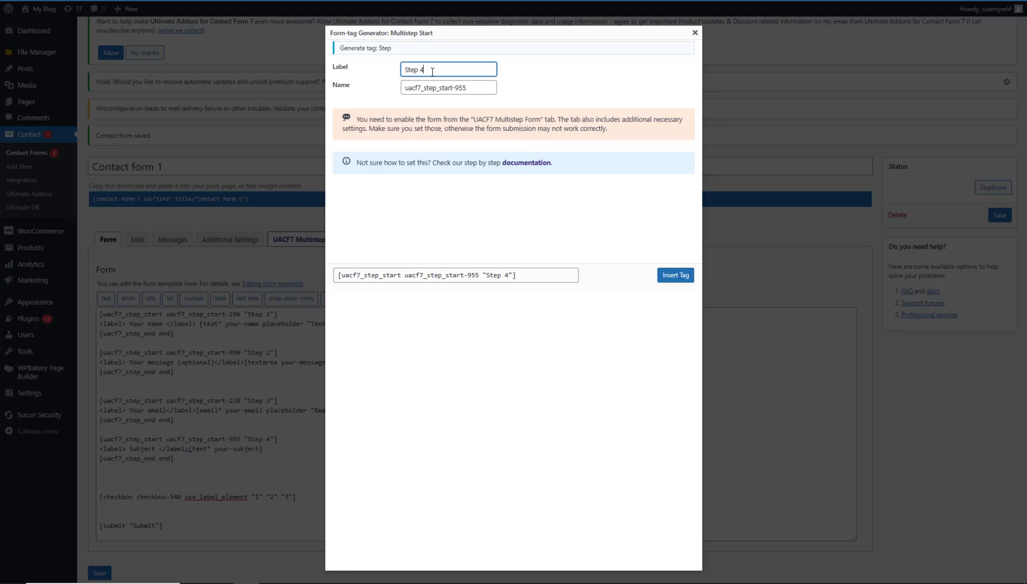
{"action": "left_click", "coordinate": [695, 33]}
{"action": "left_click", "coordinate": [990, 216]}
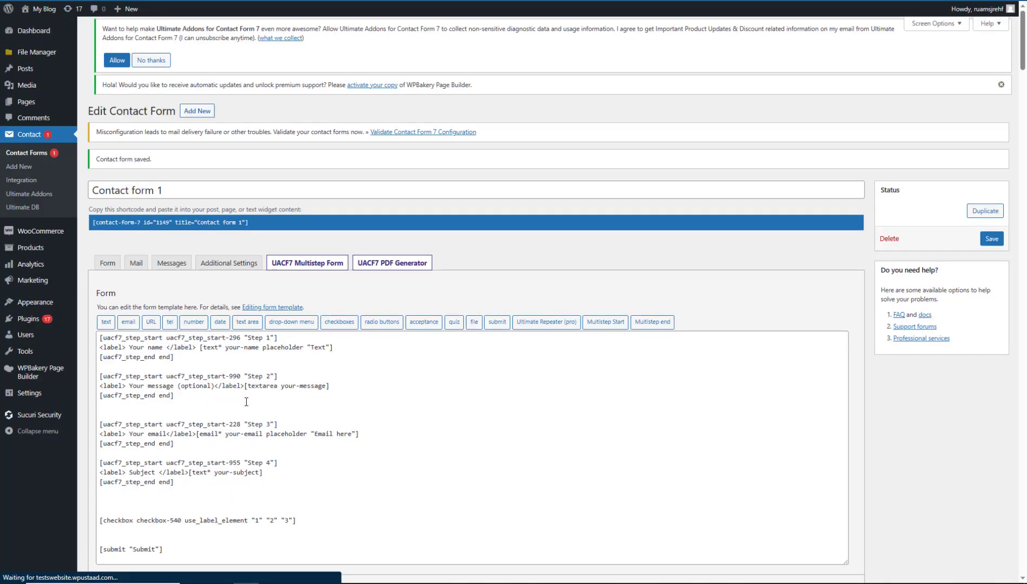
{"action": "left_click", "coordinate": [137, 502]}
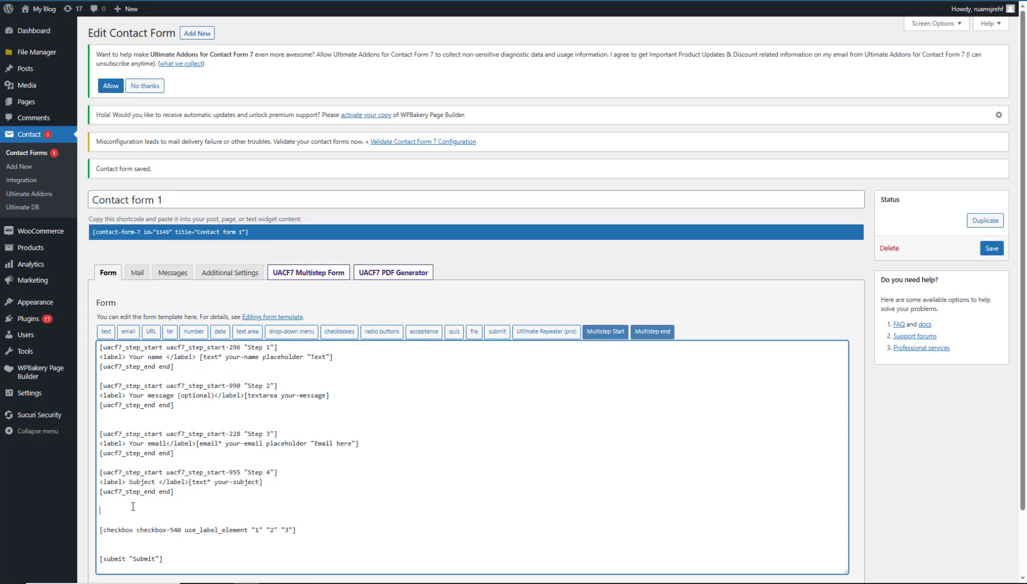
Insert a 'Step 5' start tag and paste a [uacf7_step_end end] tag under it.
{"action": "left_click", "coordinate": [606, 331]}
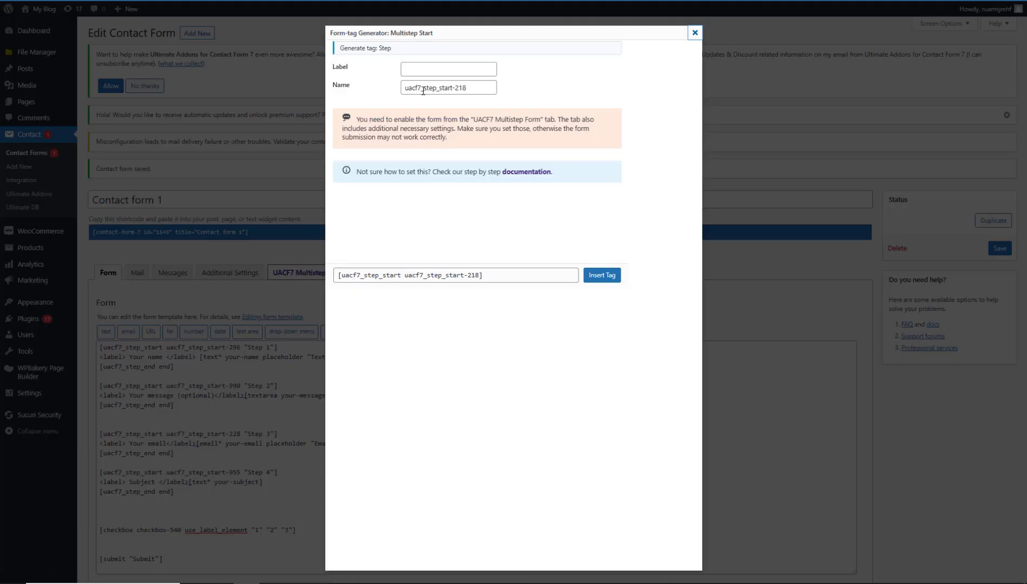
{"action": "left_click", "coordinate": [437, 71]}
{"action": "type", "text": "Step 5"}
{"action": "left_click", "coordinate": [601, 277]}
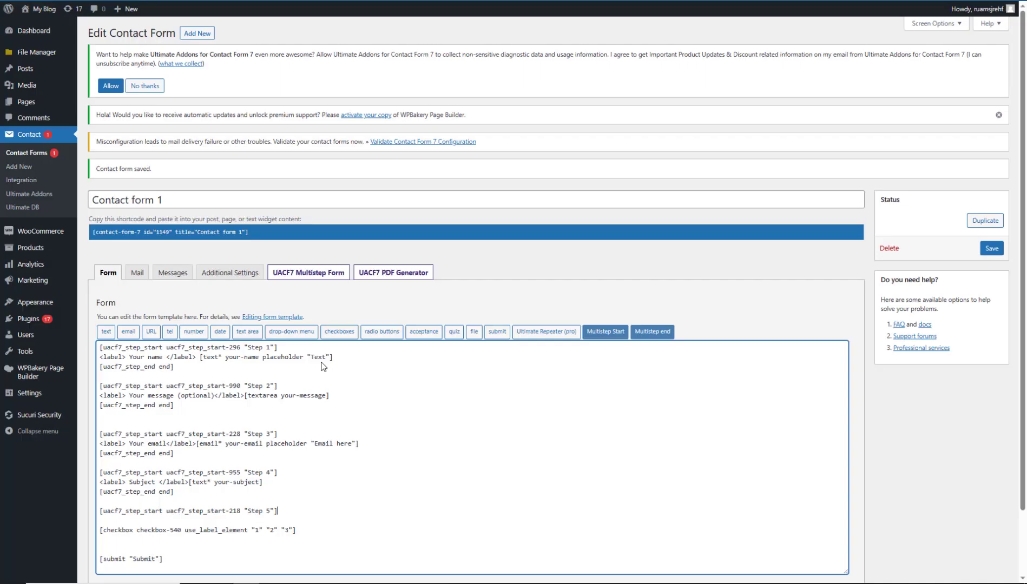
{"action": "scroll", "coordinate": [320, 430], "scroll_direction": "down", "scroll_amount": 2}
{"action": "left_click_drag", "start_coordinate": [174, 418], "coordinate": [88, 421]}
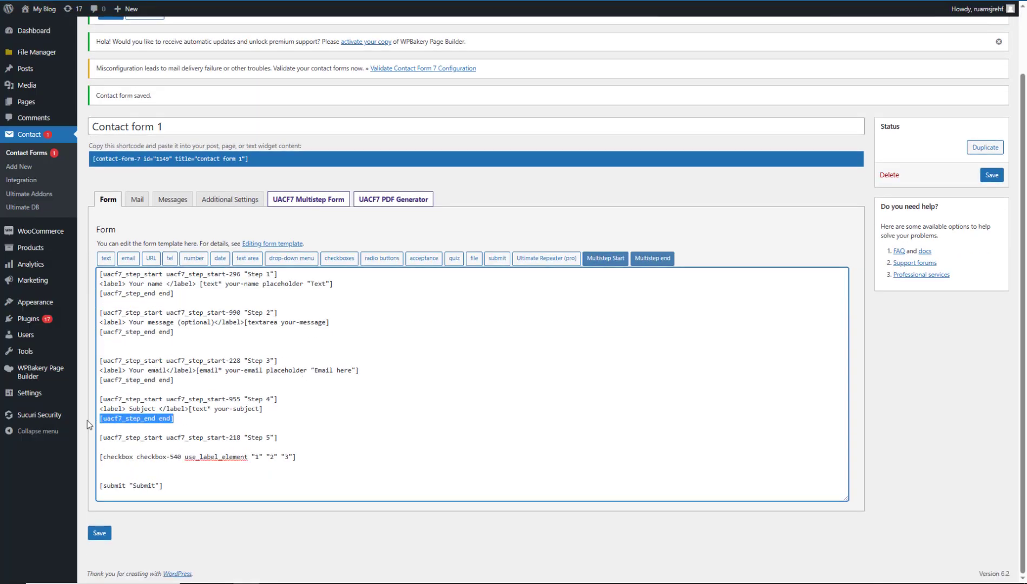
{"action": "left_click", "coordinate": [111, 447]}
{"action": "key", "text": "ctrl+v"}
{"action": "left_click", "coordinate": [286, 439]}
{"action": "key", "text": "Return"}
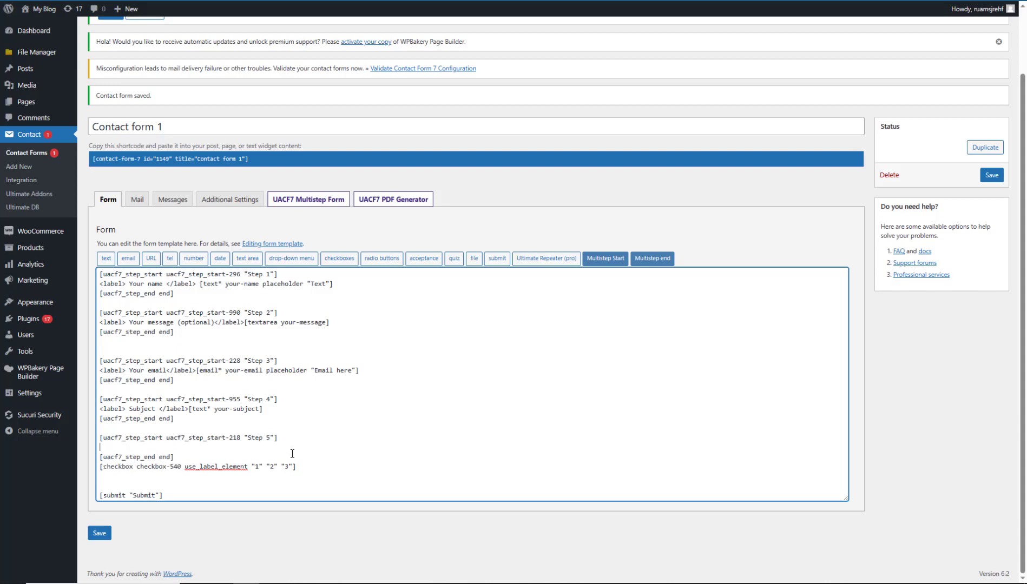
Move the checkbox line into Step 5, remove the blank line above submit, and save.
{"action": "left_click_drag", "start_coordinate": [304, 469], "coordinate": [97, 468]}
{"action": "key", "text": "ctrl+x"}
{"action": "left_click", "coordinate": [111, 448]}
{"action": "key", "text": "ctrl+v"}
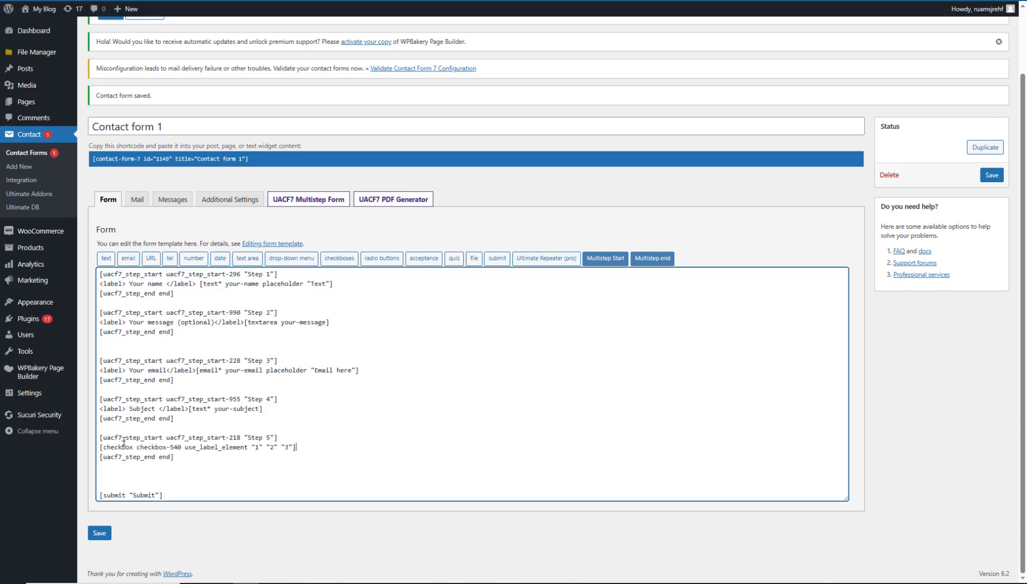
{"action": "left_click", "coordinate": [118, 478]}
{"action": "key", "text": "BackSpace"}
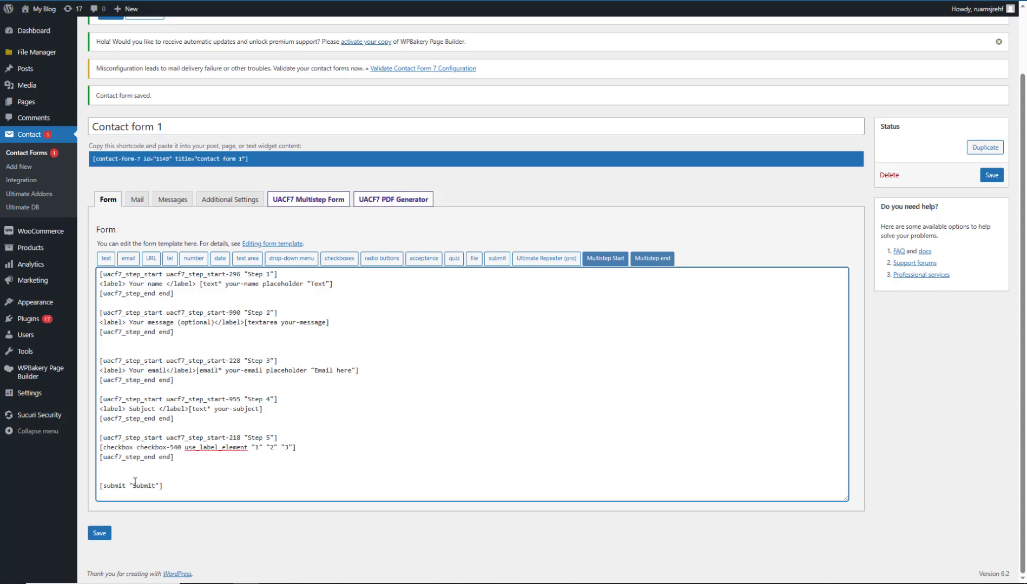
{"action": "left_click", "coordinate": [99, 534]}
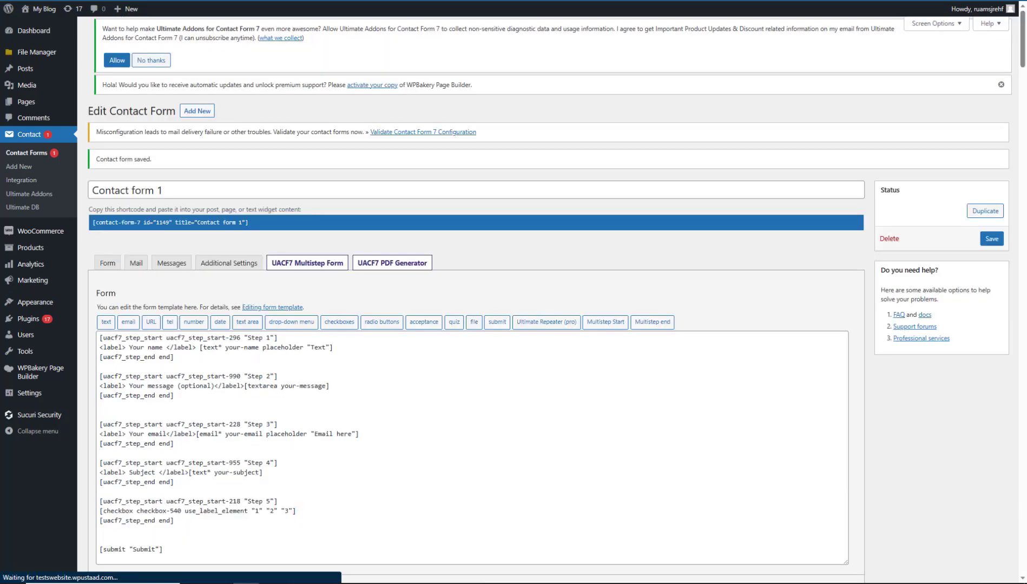
{"action": "left_click", "coordinate": [491, 1]}
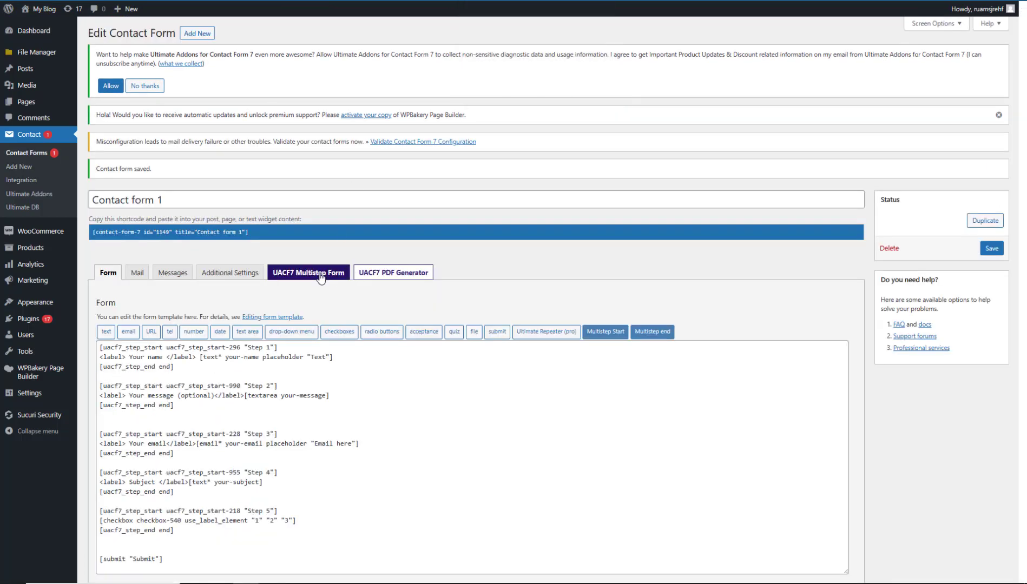
Tick Multistep Progressbar > Enable in Contact form 1's multistep settings and save.
{"action": "left_click", "coordinate": [305, 273]}
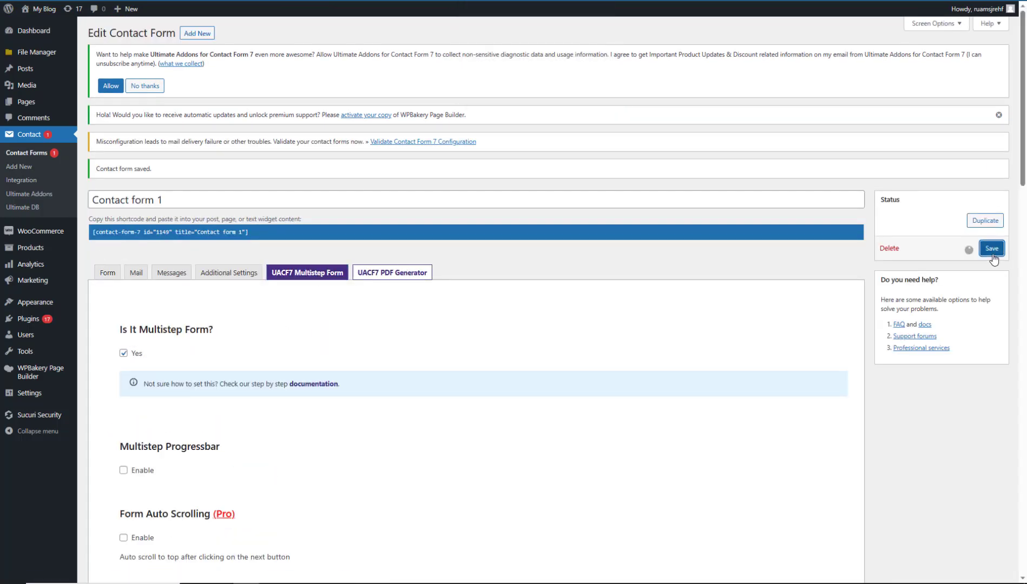
{"action": "scroll", "coordinate": [718, 261], "scroll_direction": "down", "scroll_amount": 10}
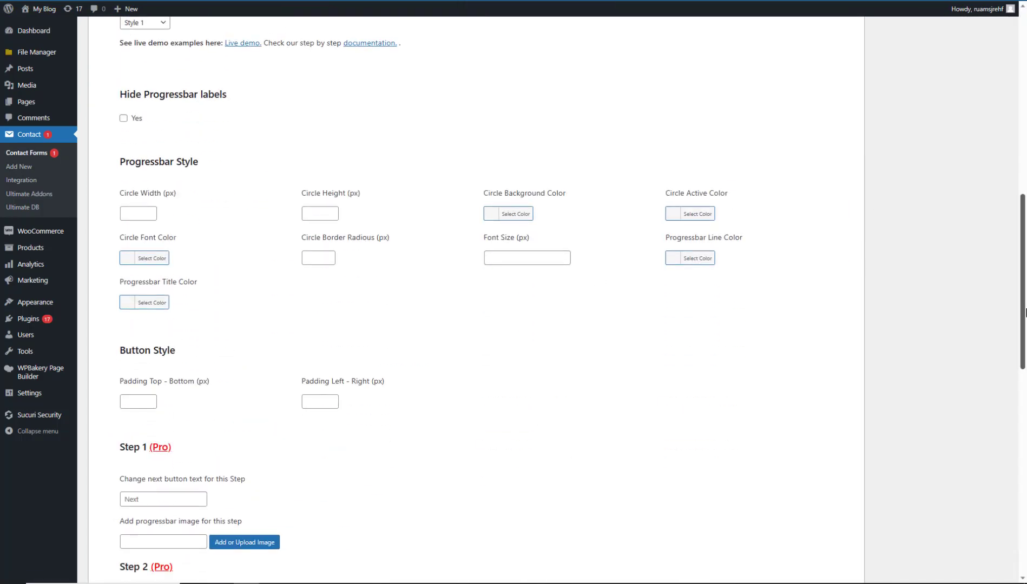
{"action": "scroll", "coordinate": [704, 276], "scroll_direction": "up", "scroll_amount": 3}
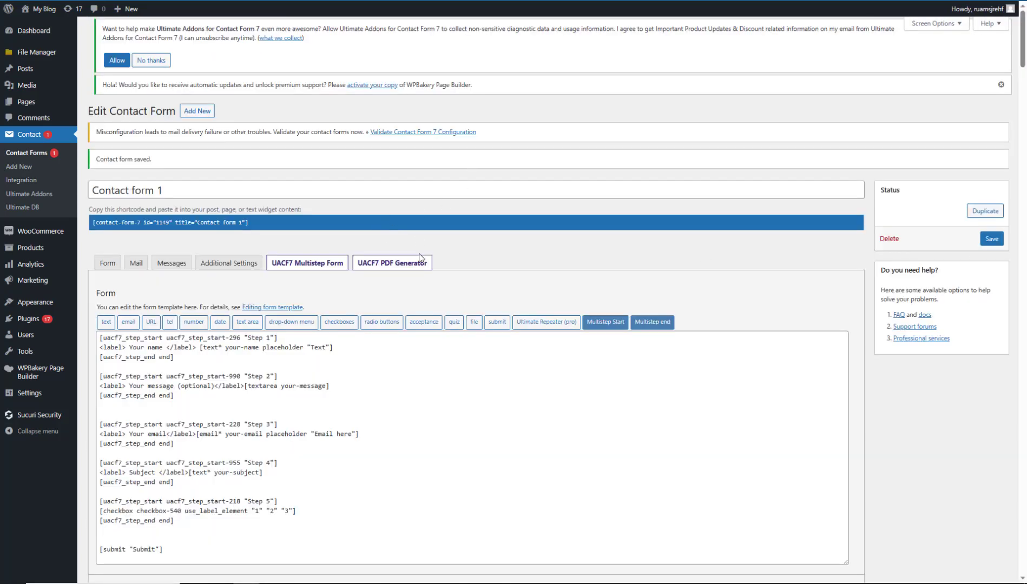
{"action": "left_click", "coordinate": [339, 264]}
{"action": "scroll", "coordinate": [166, 336], "scroll_direction": "down", "scroll_amount": 3}
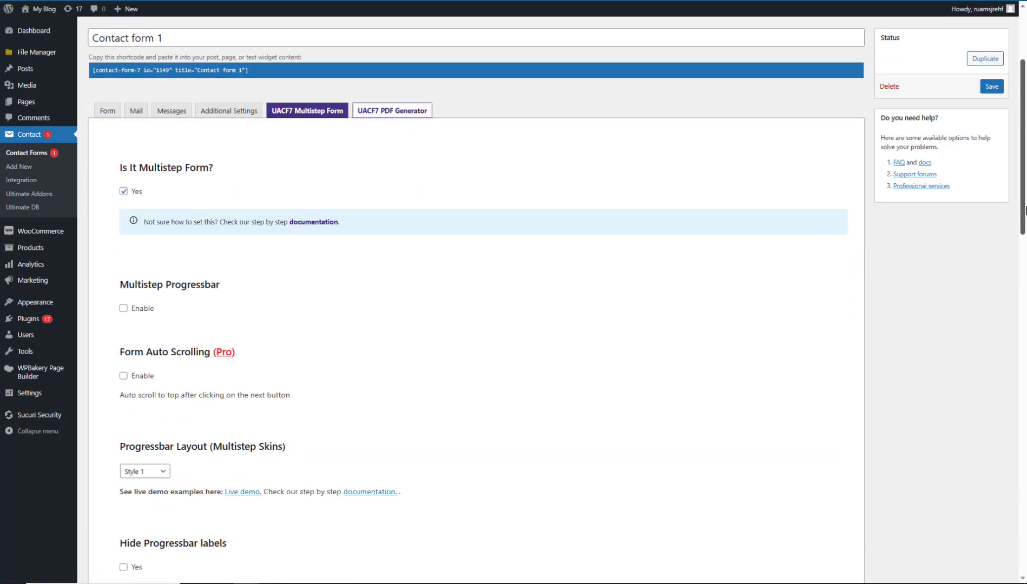
{"action": "left_click", "coordinate": [135, 308]}
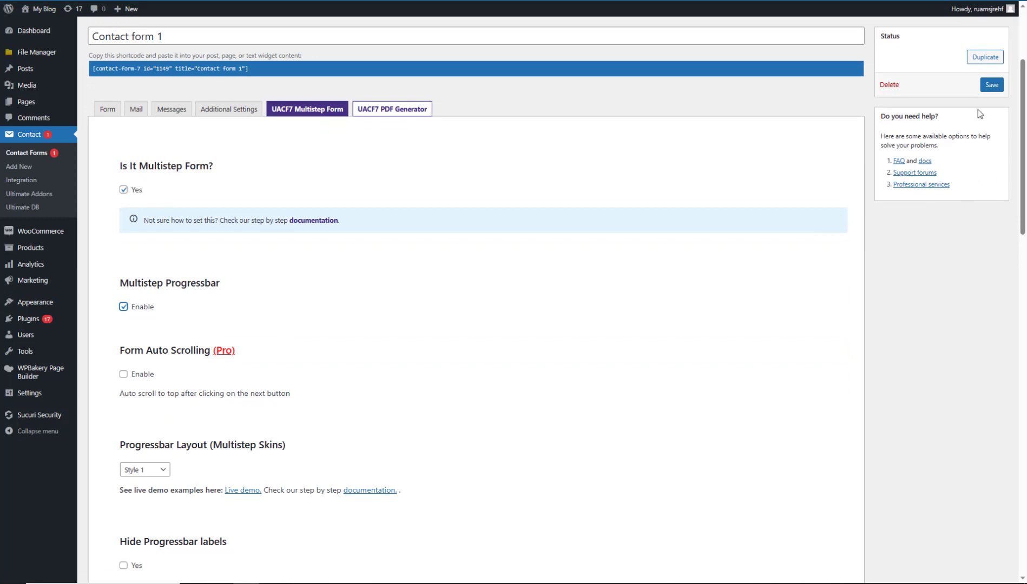
{"action": "left_click", "coordinate": [990, 88]}
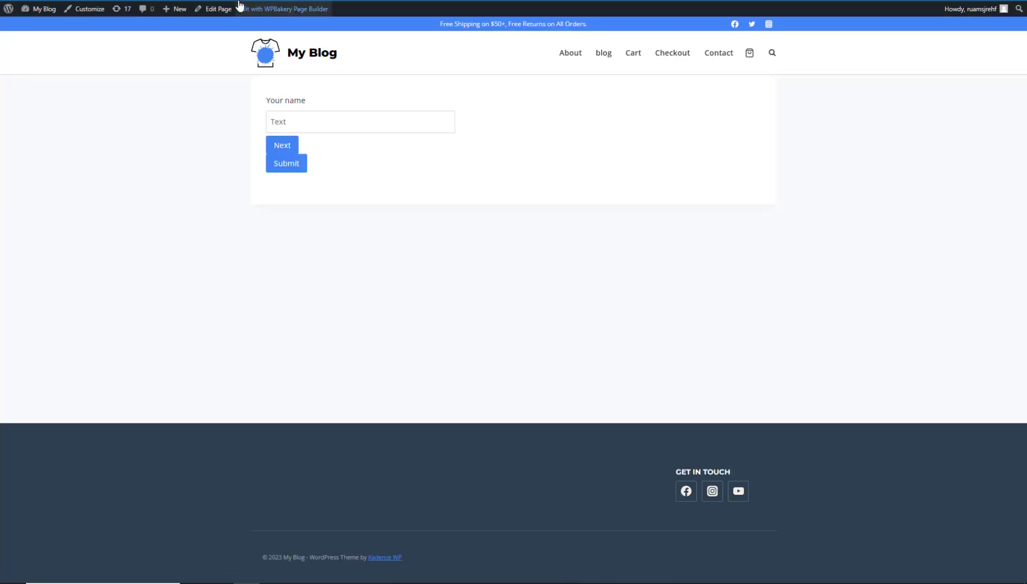
Reload the My Blog page and click through progress-bar Steps 2 to 5, then back to Step 1.
{"action": "key", "text": "ctrl+l"}
{"action": "key", "text": "Return"}
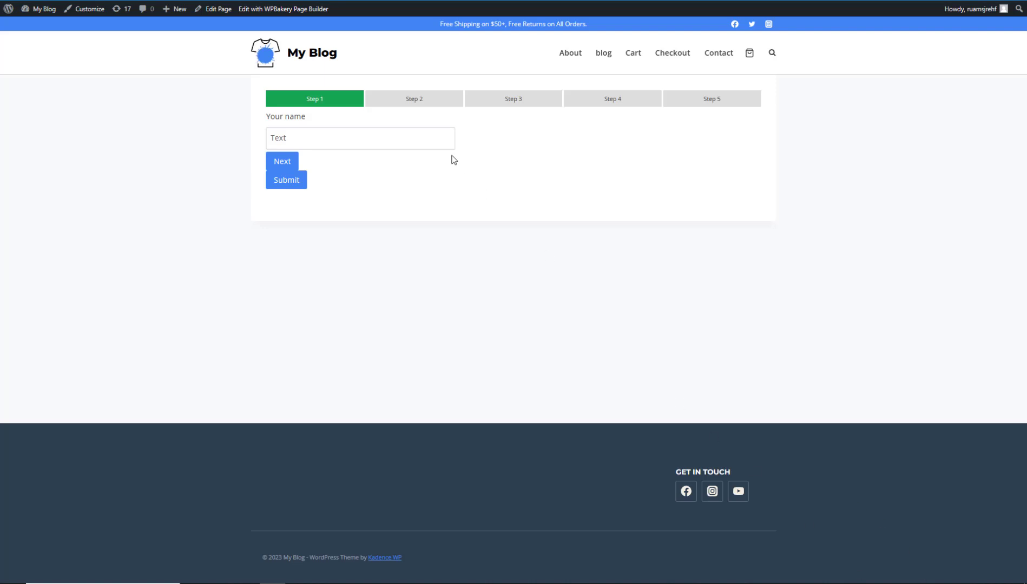
{"action": "left_click", "coordinate": [401, 101]}
{"action": "left_click", "coordinate": [506, 100]}
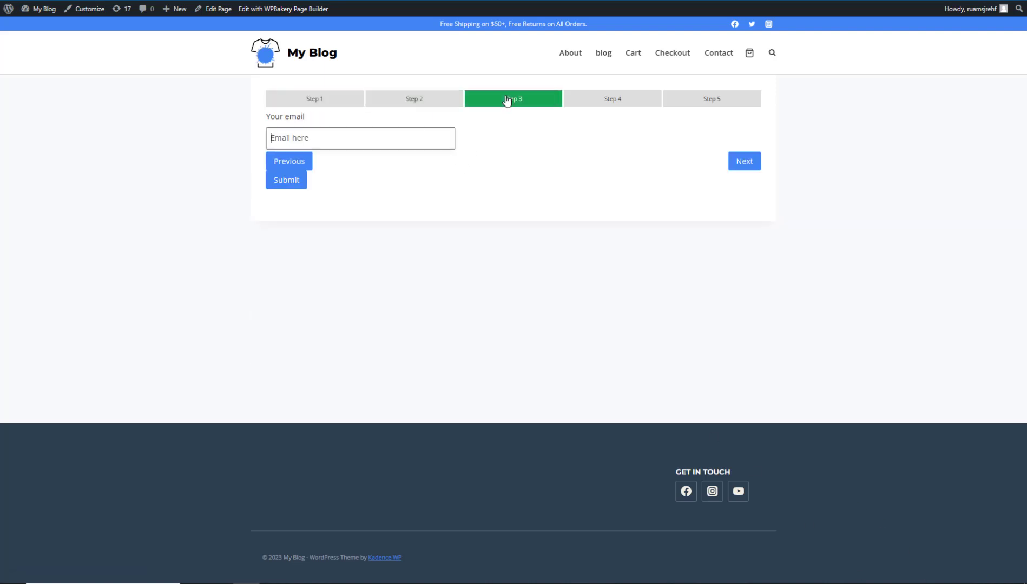
{"action": "left_click", "coordinate": [576, 99]}
{"action": "left_click", "coordinate": [696, 99]}
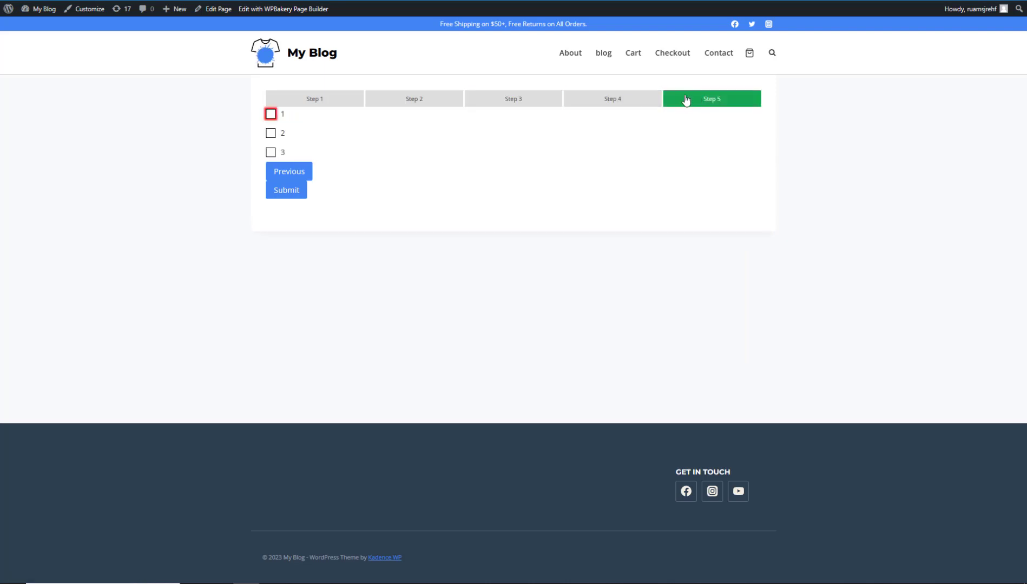
{"action": "left_click", "coordinate": [290, 103]}
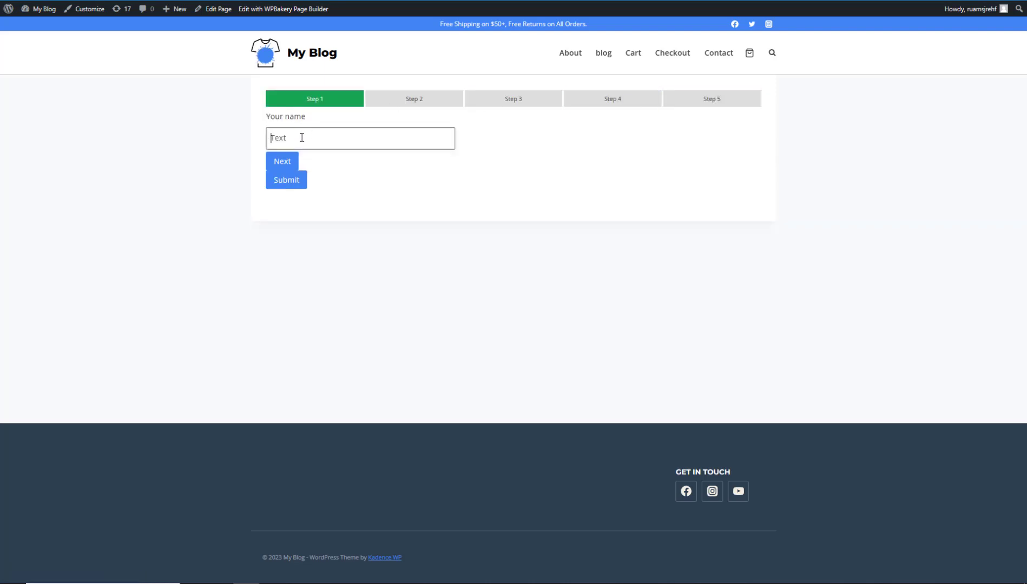
Fill in a test name and the message 'dsfdsfdsf', advancing to the email step.
{"action": "left_click", "coordinate": [285, 162]}
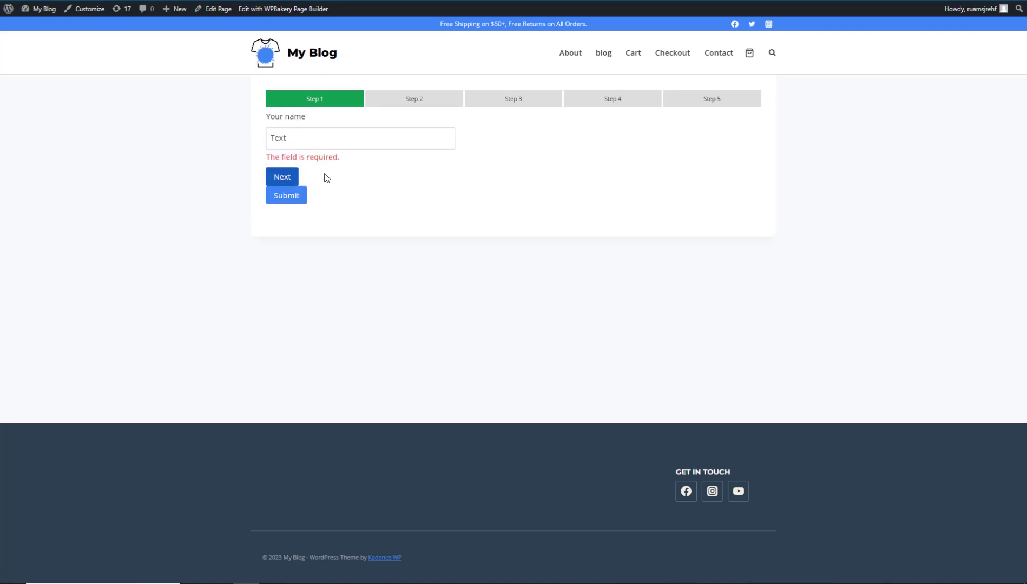
{"action": "left_click", "coordinate": [305, 138]}
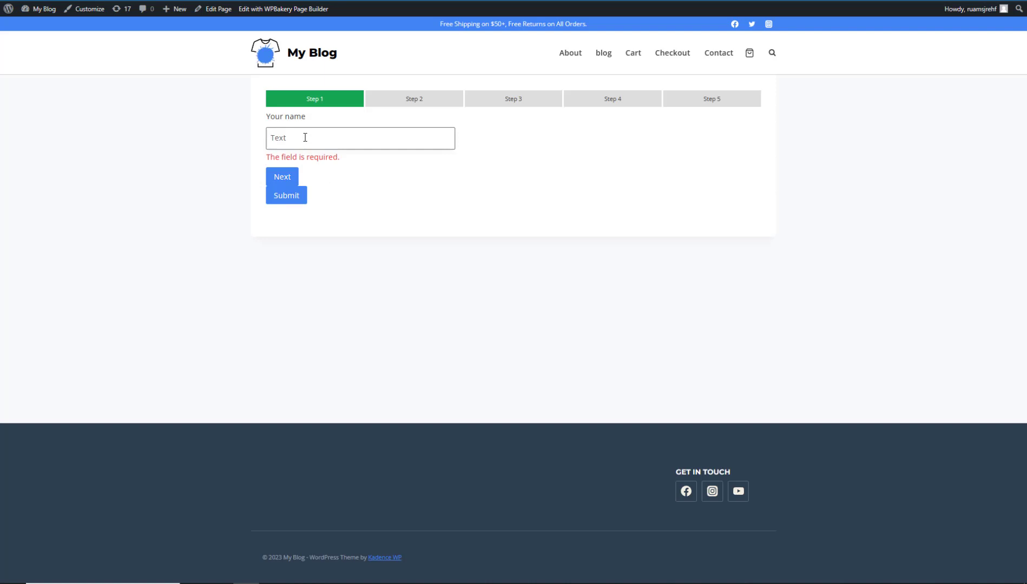
{"action": "type", "text": "adasdsad"}
{"action": "left_click", "coordinate": [286, 177]}
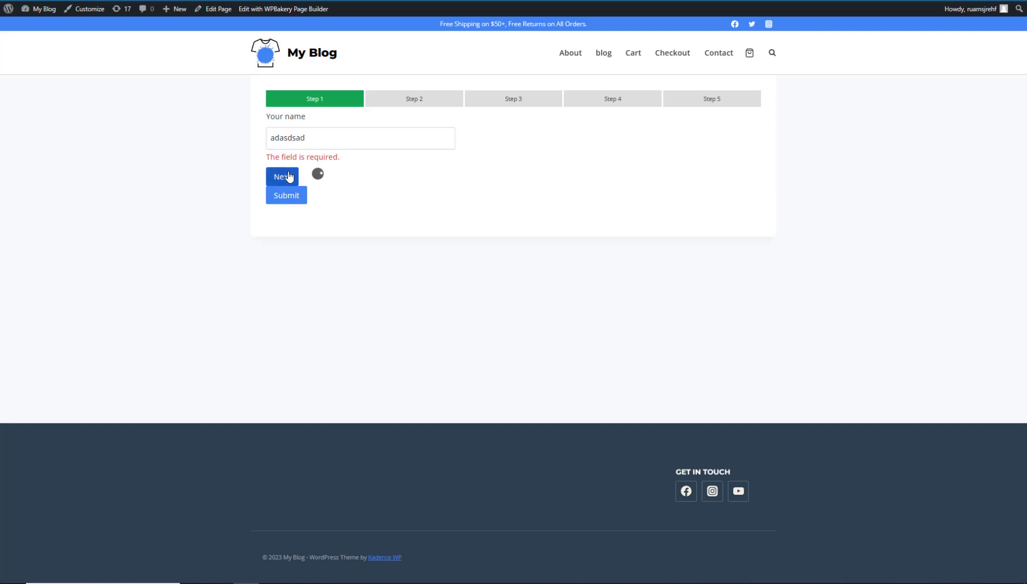
{"action": "left_click", "coordinate": [360, 161]}
{"action": "type", "text": "dsfdsfdsf"}
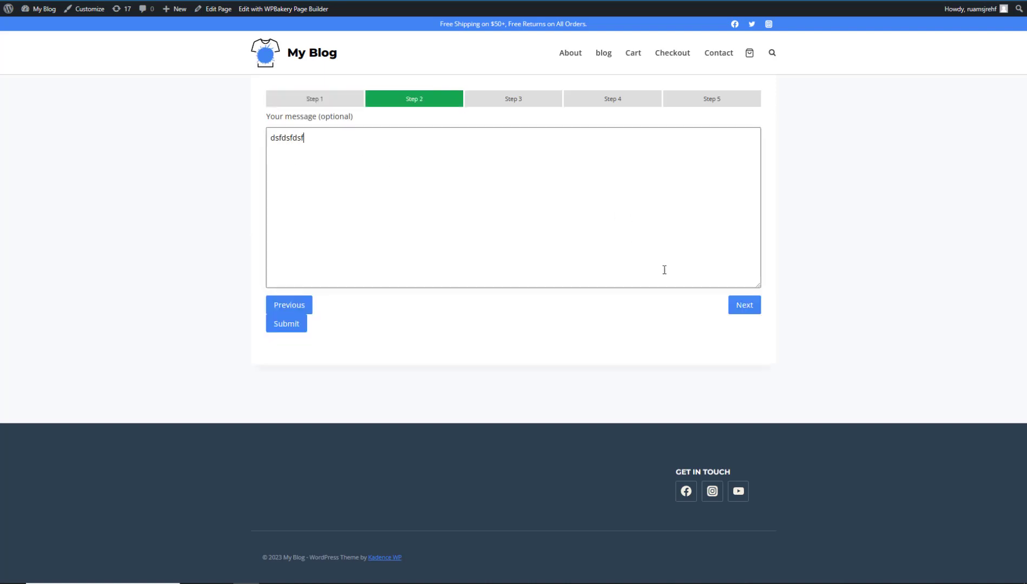
{"action": "left_click", "coordinate": [745, 306]}
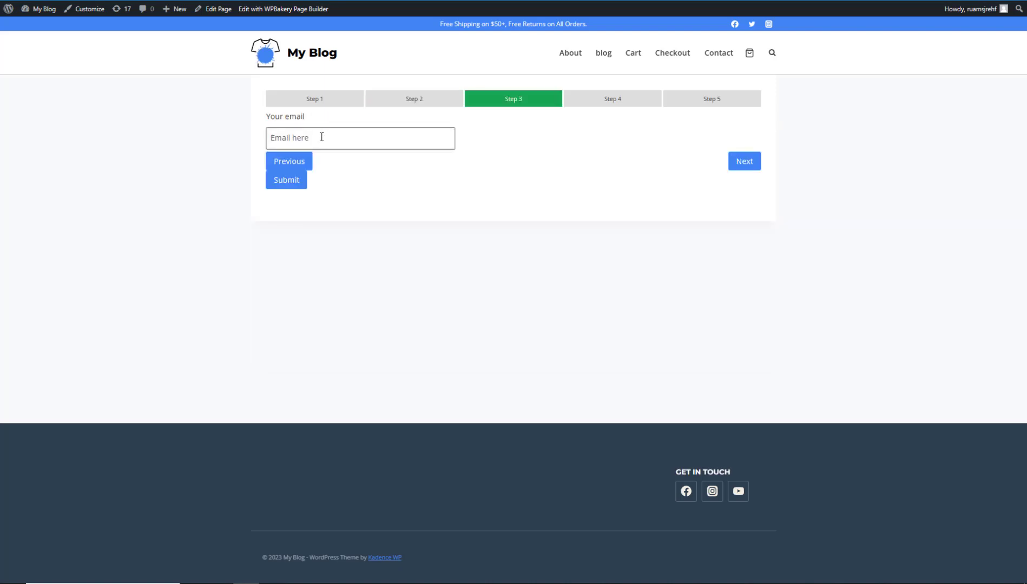
{"action": "left_click", "coordinate": [742, 164]}
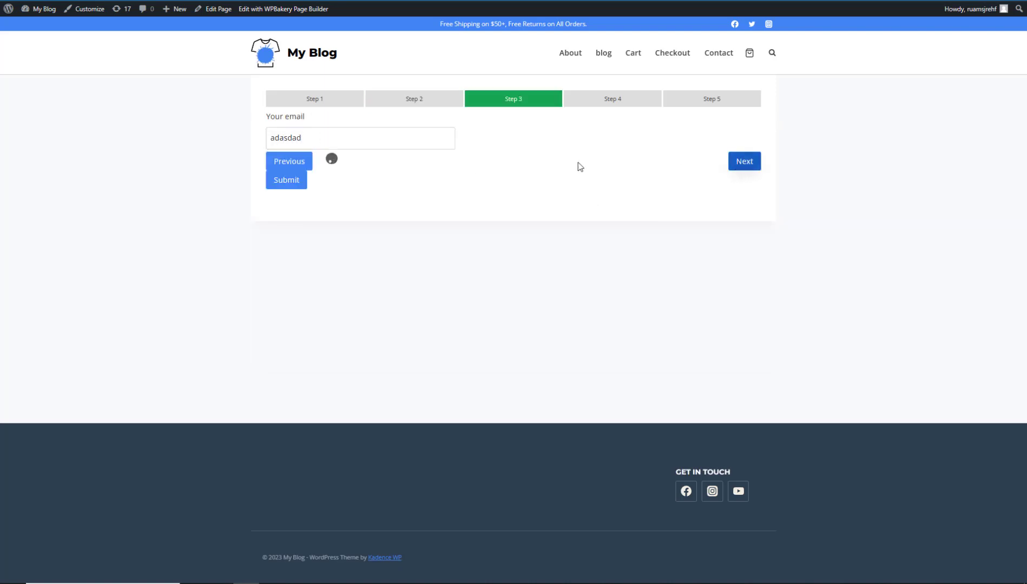
{"action": "left_click", "coordinate": [354, 138]}
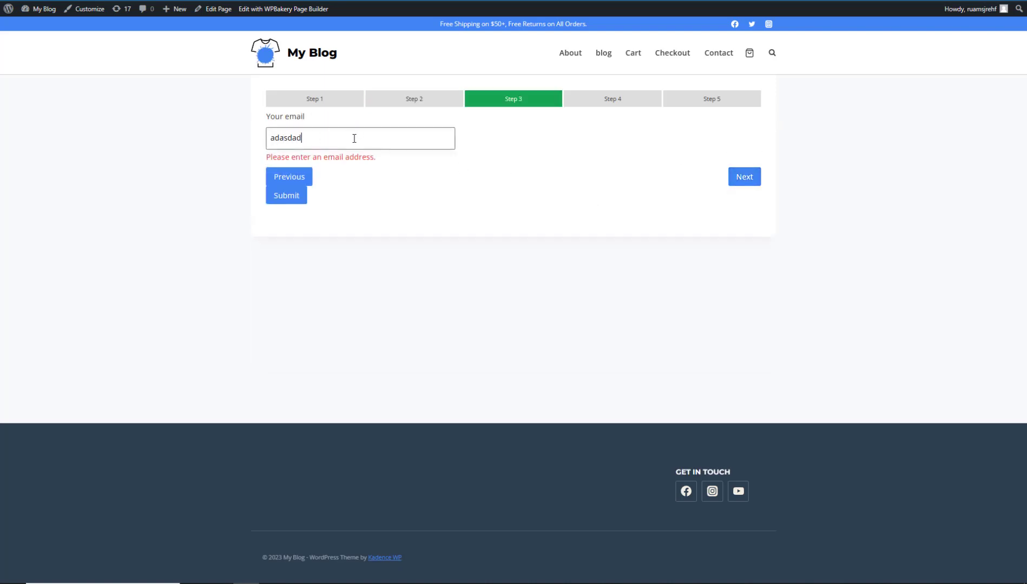
{"action": "type", "text": "@gmail.com"}
{"action": "left_click", "coordinate": [745, 178]}
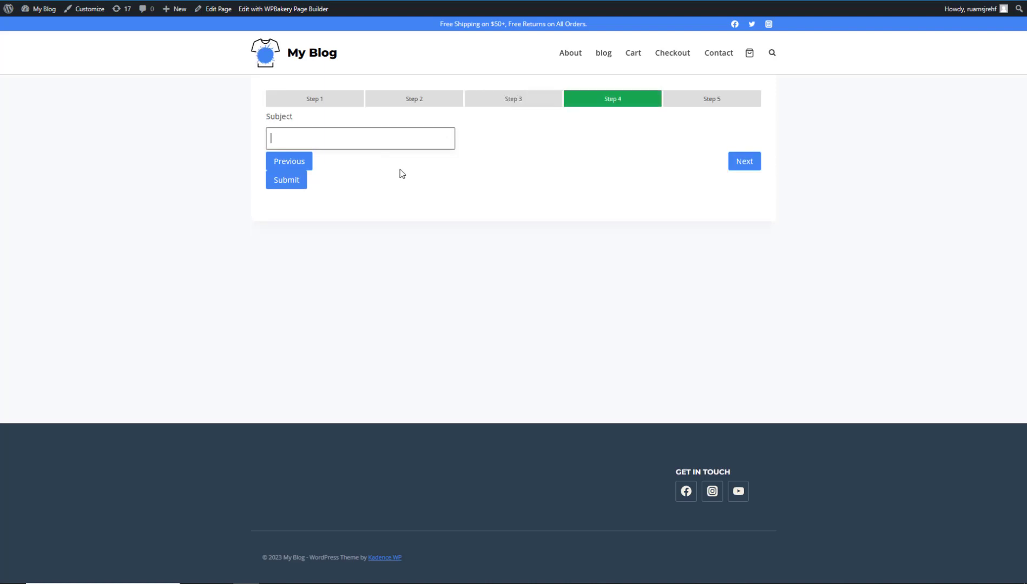
Enter the subject 'dsafsadsa', tick checkboxes 1 and 2 on Step 5, and submit.
{"action": "left_click", "coordinate": [351, 137]}
{"action": "type", "text": "dsafsadsa"}
{"action": "left_click", "coordinate": [747, 169]}
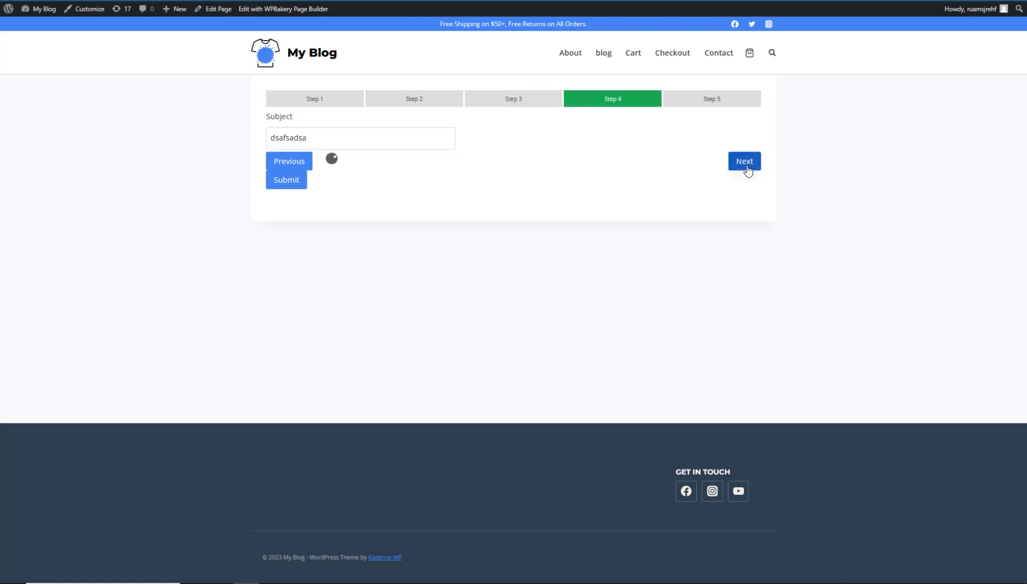
{"action": "left_click", "coordinate": [271, 115]}
{"action": "left_click", "coordinate": [271, 134]}
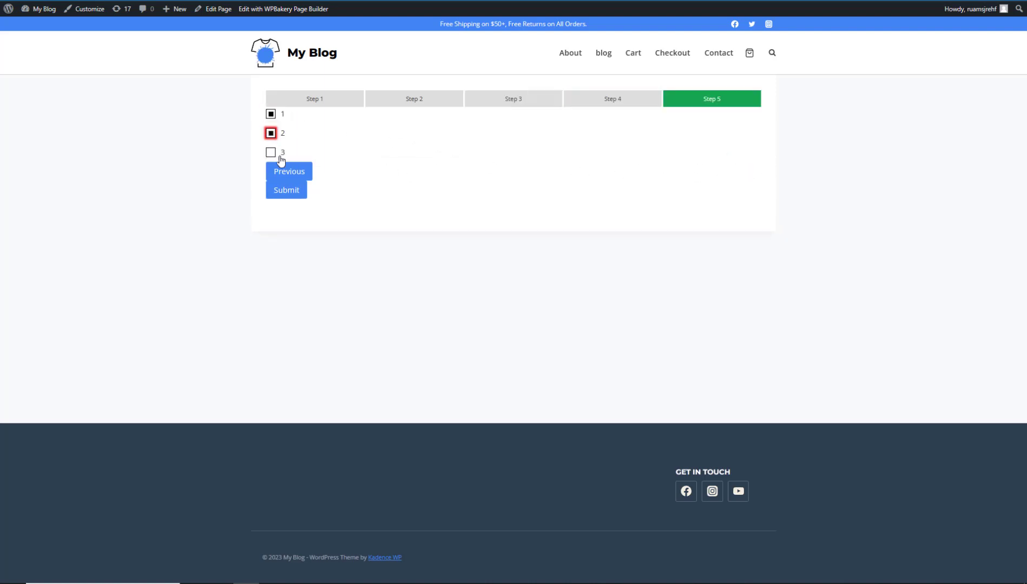
{"action": "left_click", "coordinate": [447, 145]}
{"action": "left_click", "coordinate": [293, 194]}
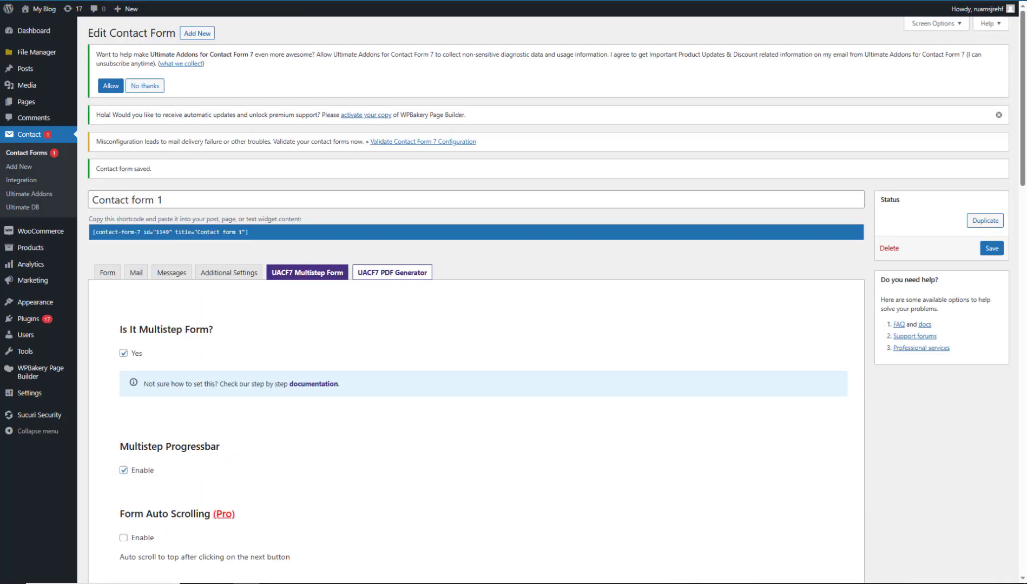
Set the Progressbar Layout to Default, save, and reload the live form page.
{"action": "left_click_drag", "start_coordinate": [1023, 156], "coordinate": [1025, 244]}
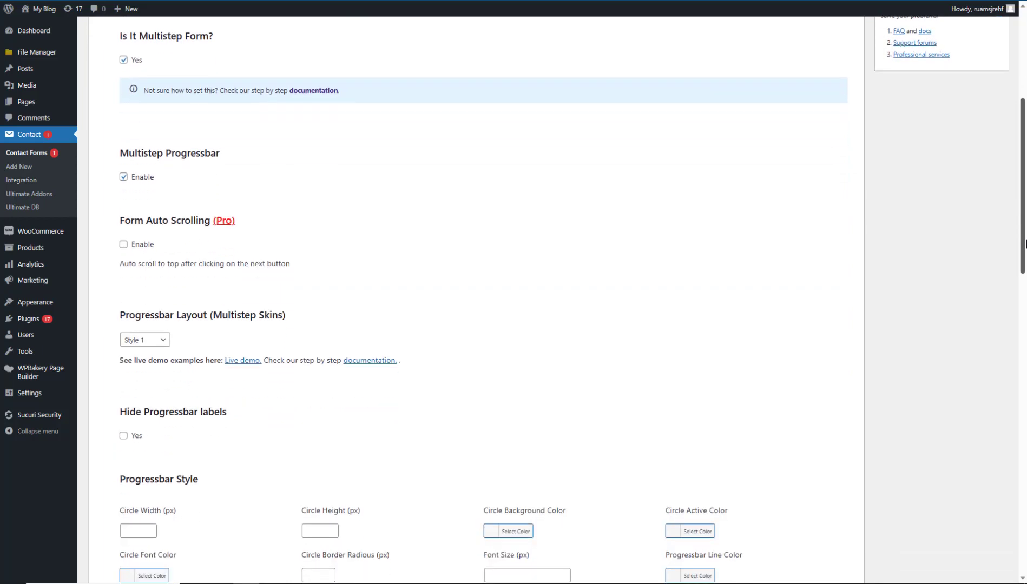
{"action": "left_click", "coordinate": [165, 340]}
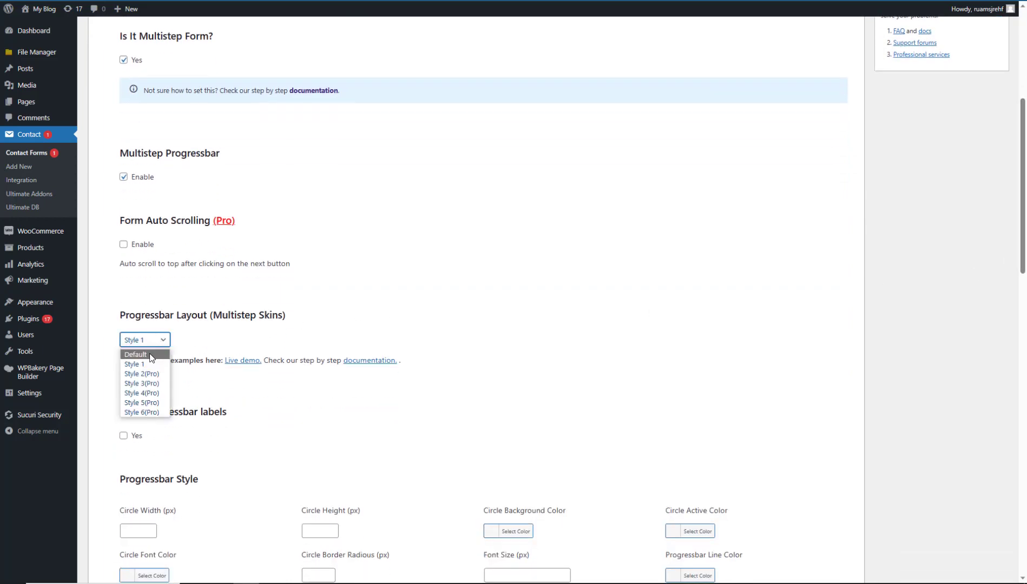
{"action": "left_click", "coordinate": [152, 351]}
{"action": "scroll", "coordinate": [891, 235], "scroll_direction": "up", "scroll_amount": 5}
{"action": "left_click", "coordinate": [991, 250]}
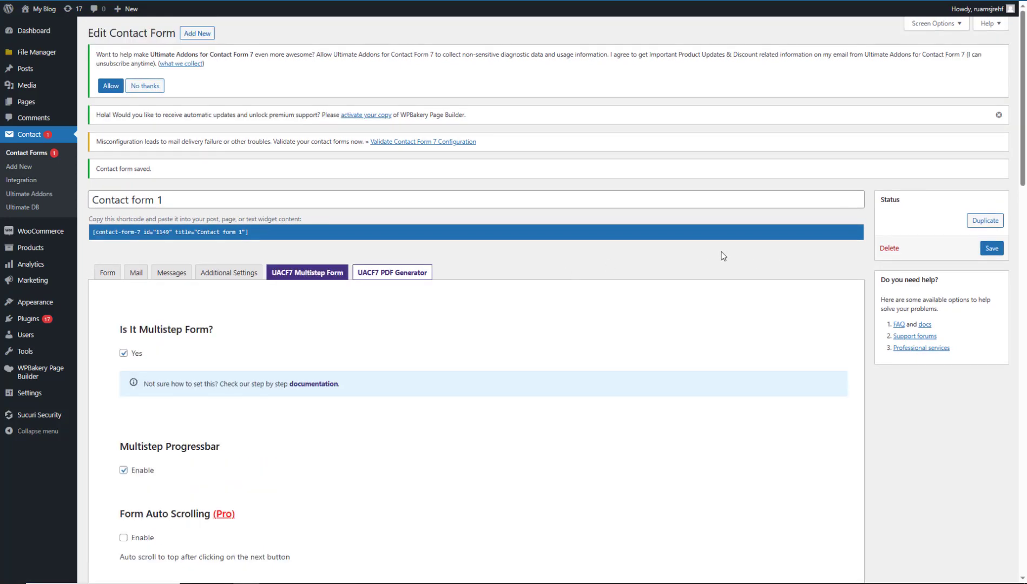
{"action": "left_click", "coordinate": [295, 0]}
{"action": "key", "text": "F5"}
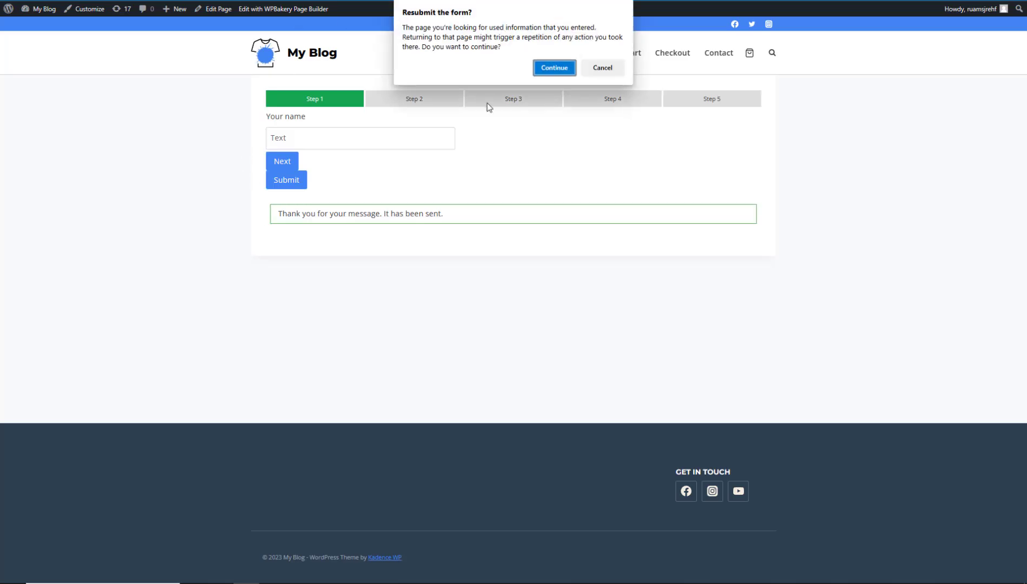
Confirm the resubmit prompt, then test the numbered circles forward to Step 5 and back to Step 1.
{"action": "left_click", "coordinate": [553, 67]}
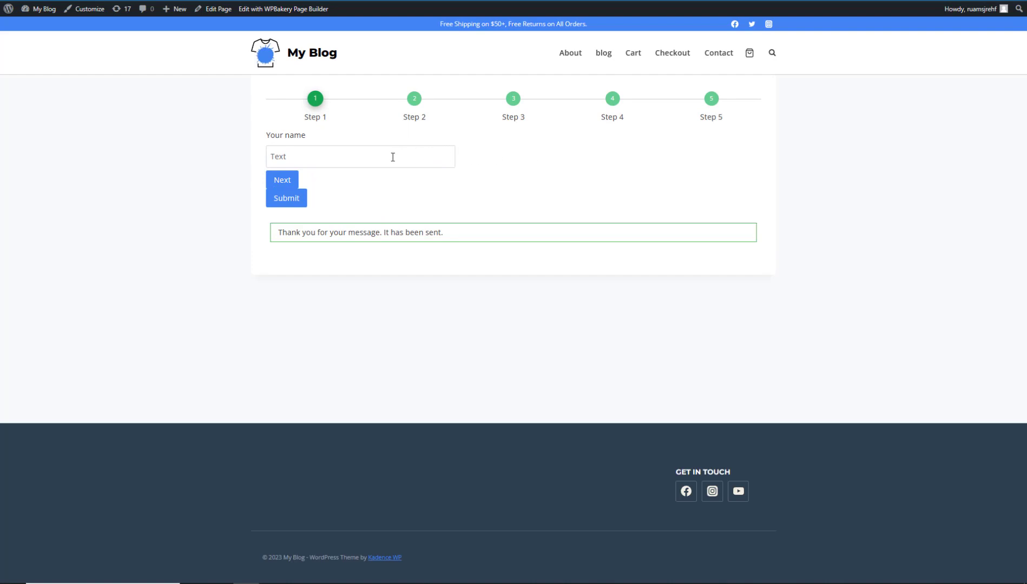
{"action": "left_click", "coordinate": [512, 101]}
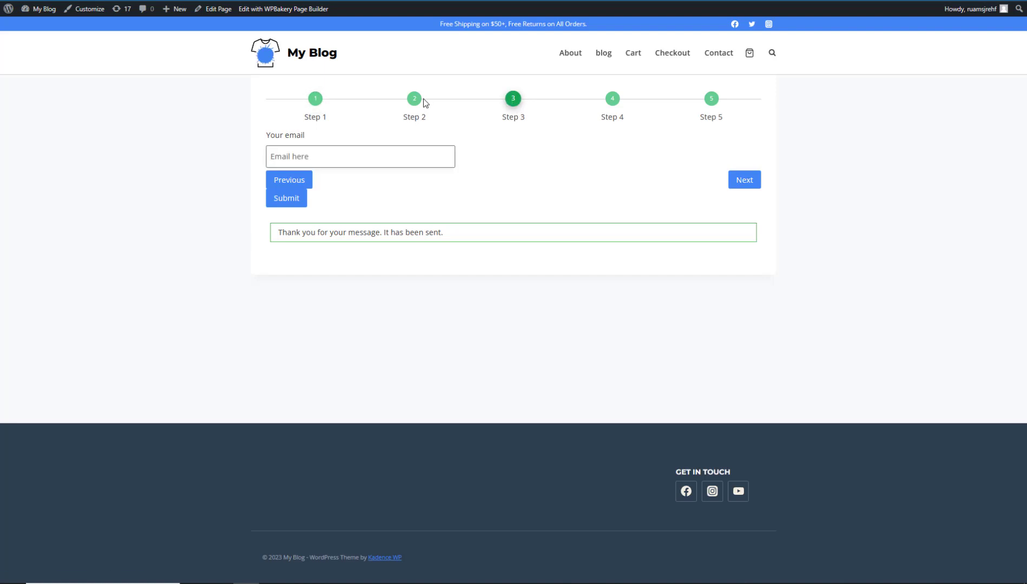
{"action": "left_click", "coordinate": [415, 102]}
{"action": "left_click", "coordinate": [517, 100]}
{"action": "left_click", "coordinate": [612, 99]}
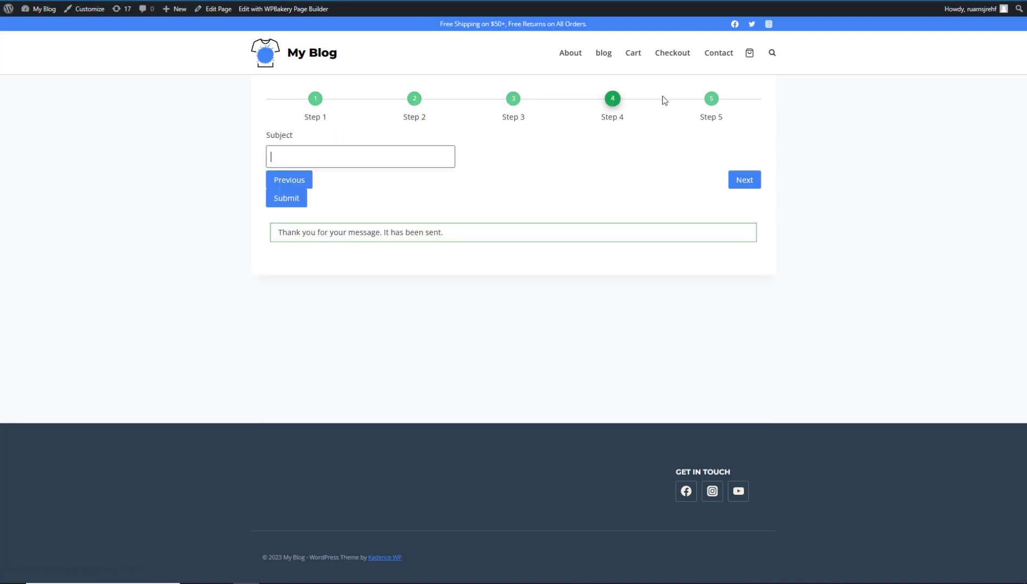
{"action": "left_click", "coordinate": [713, 100]}
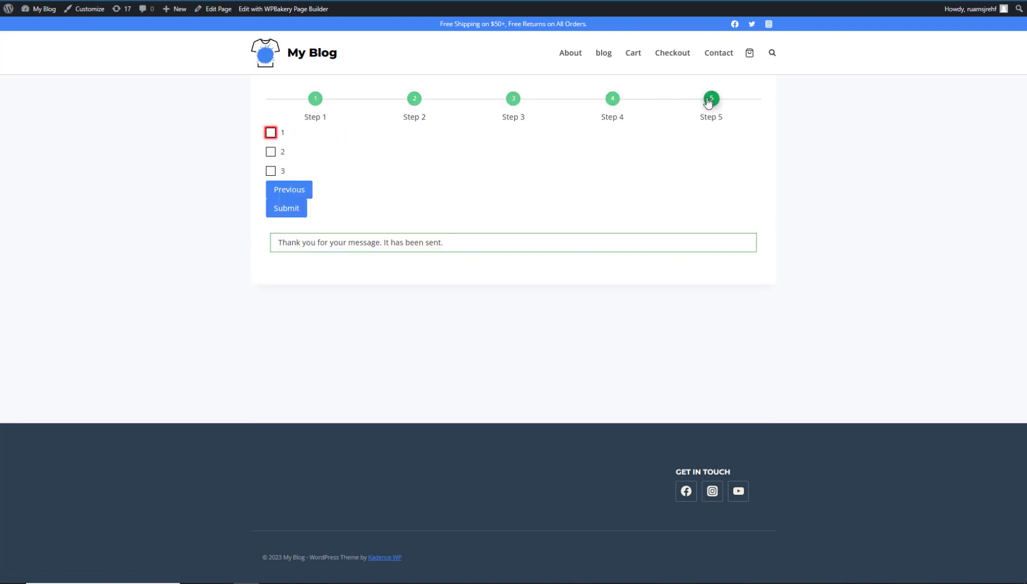
{"action": "left_click", "coordinate": [612, 100]}
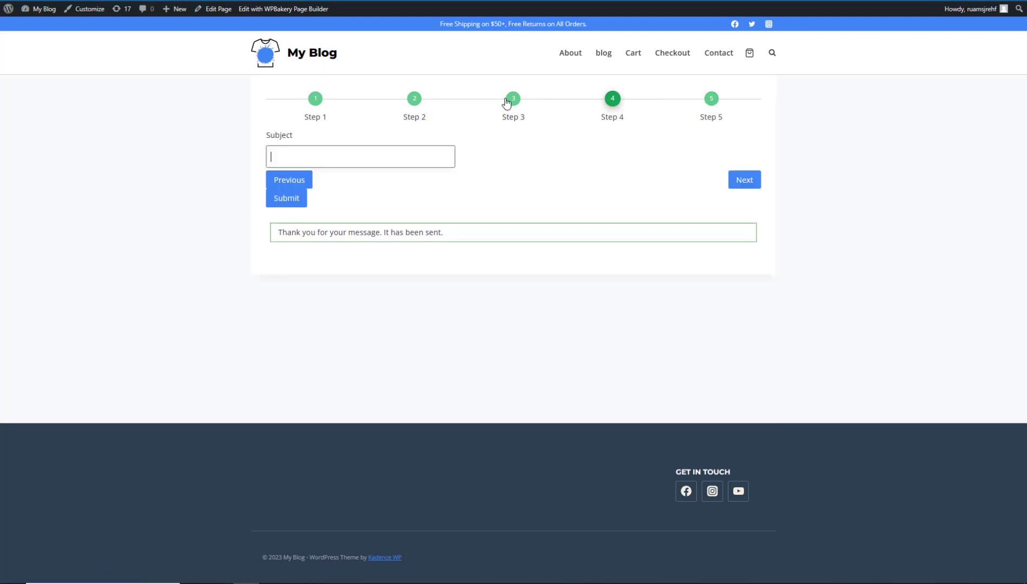
{"action": "left_click", "coordinate": [511, 100]}
{"action": "left_click", "coordinate": [414, 100]}
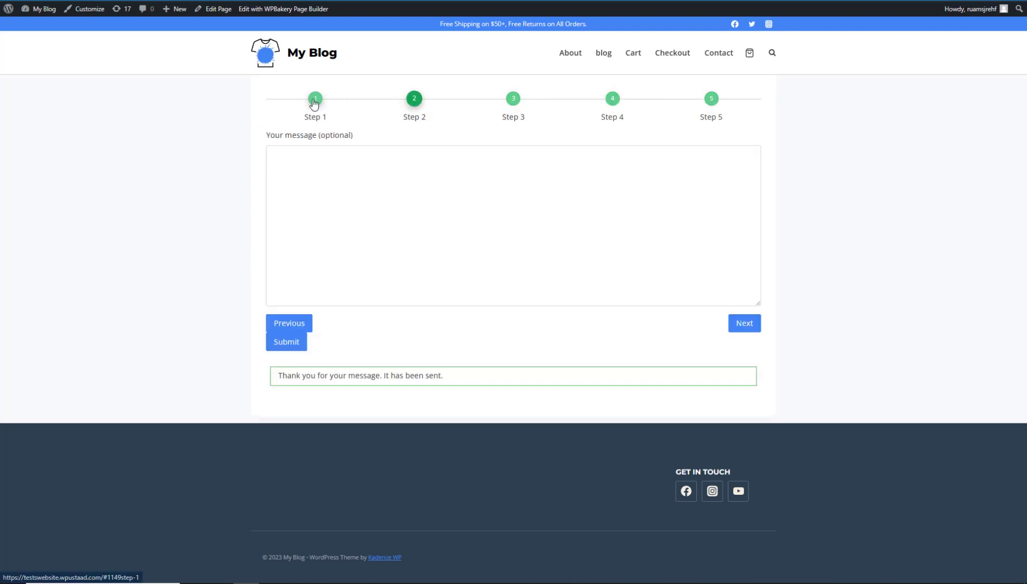
{"action": "left_click", "coordinate": [314, 100]}
{"action": "left_click", "coordinate": [415, 100]}
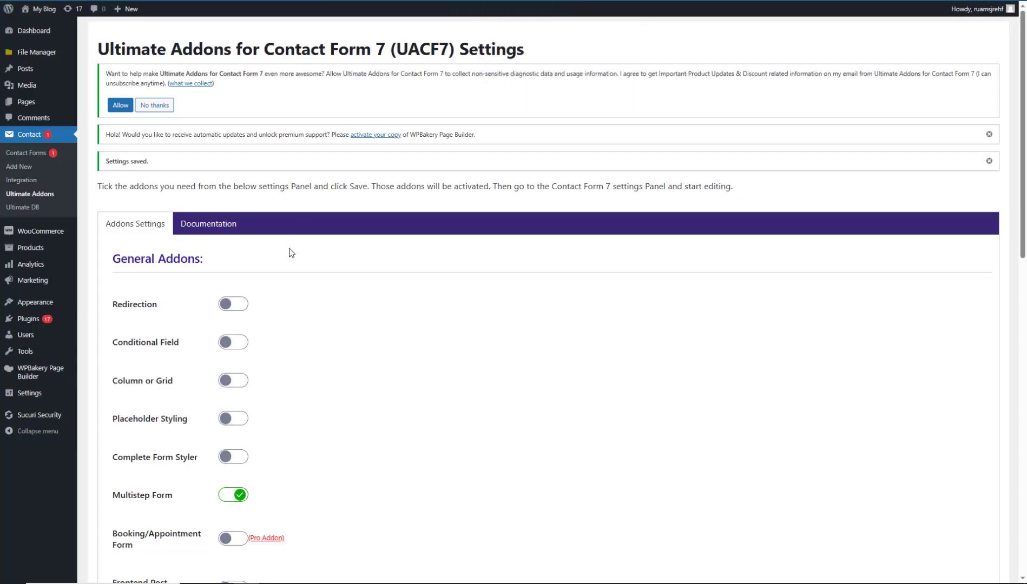
Scroll through the Ultimate Addons settings page to look it over.
{"action": "scroll", "coordinate": [269, 254], "scroll_direction": "down", "scroll_amount": 10}
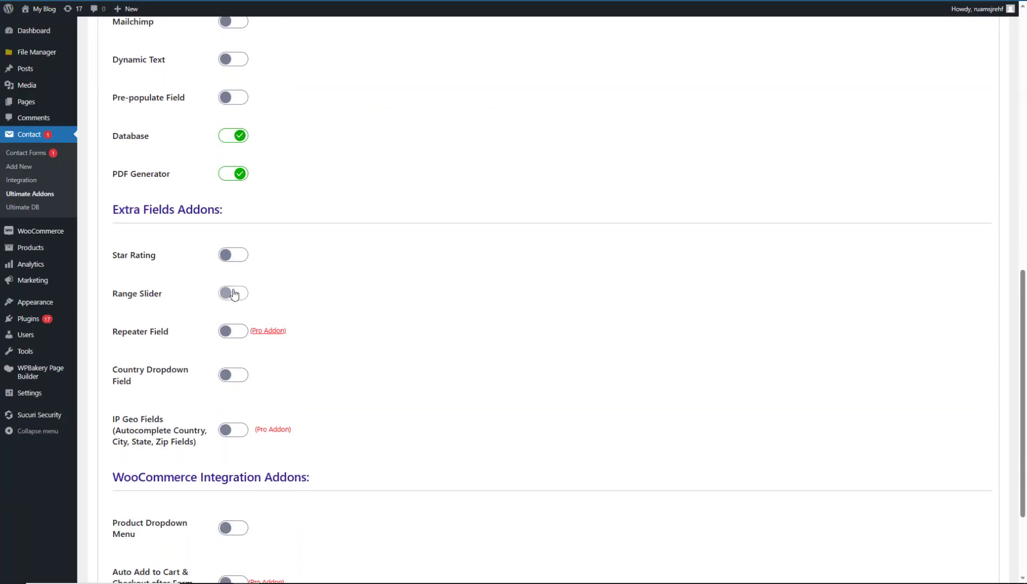
{"action": "left_click_drag", "start_coordinate": [1022, 354], "coordinate": [1022, 302]}
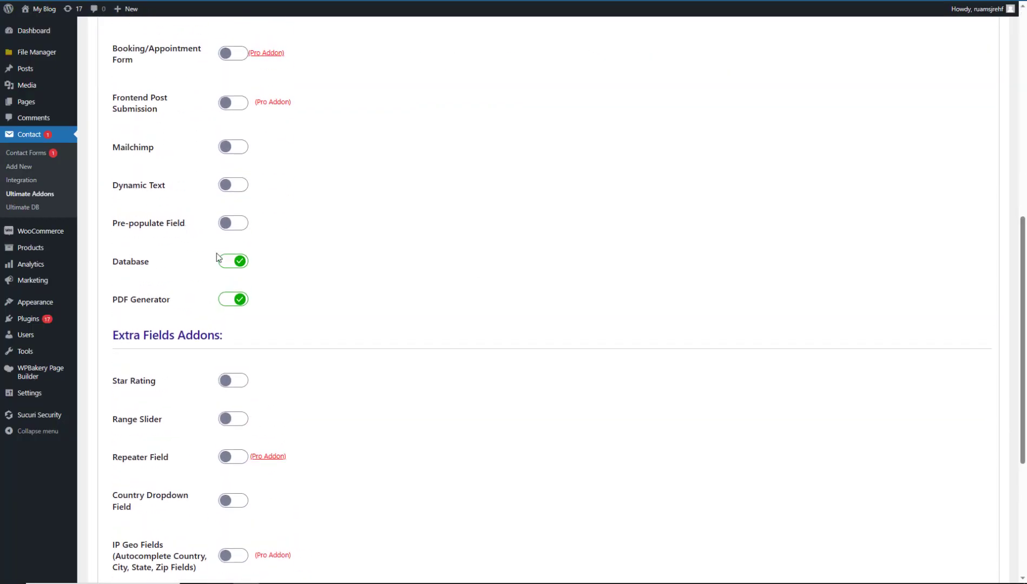
{"action": "scroll", "coordinate": [216, 258], "scroll_direction": "up", "scroll_amount": 10}
{"action": "scroll", "coordinate": [211, 254], "scroll_direction": "down", "scroll_amount": 15}
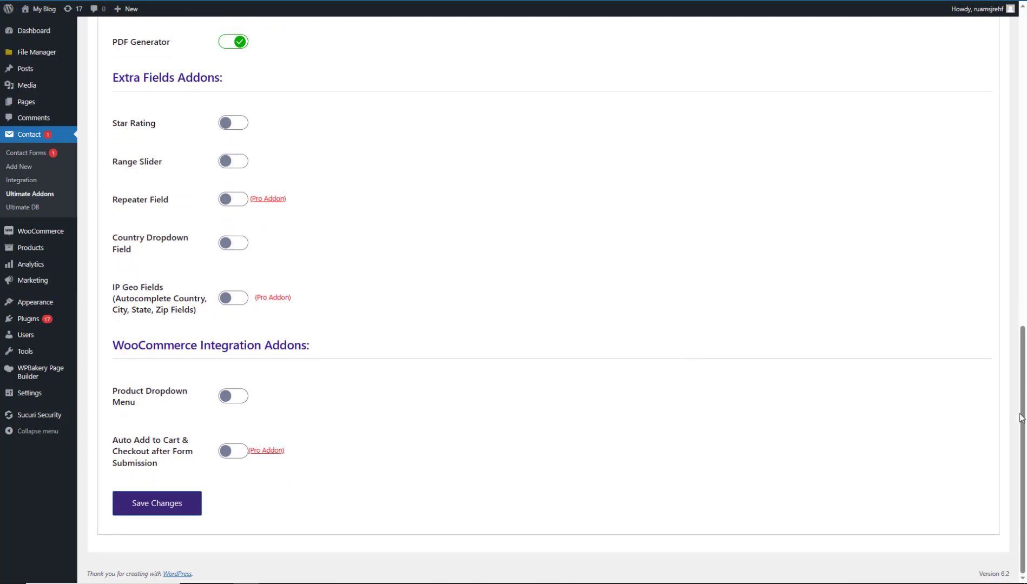
{"action": "left_click_drag", "start_coordinate": [1021, 417], "coordinate": [1021, 305]}
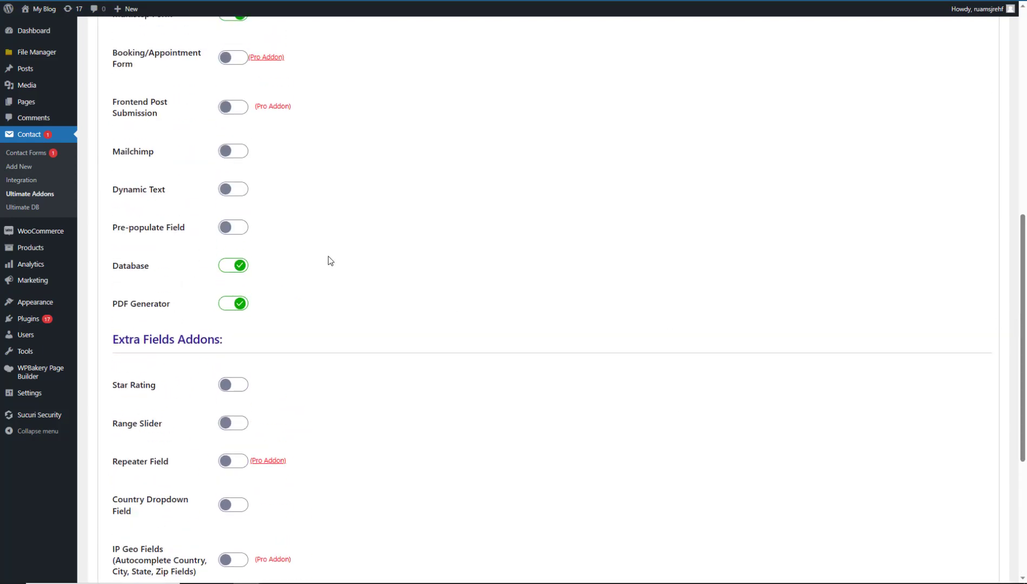
{"action": "left_click_drag", "start_coordinate": [1022, 345], "coordinate": [1026, 457]}
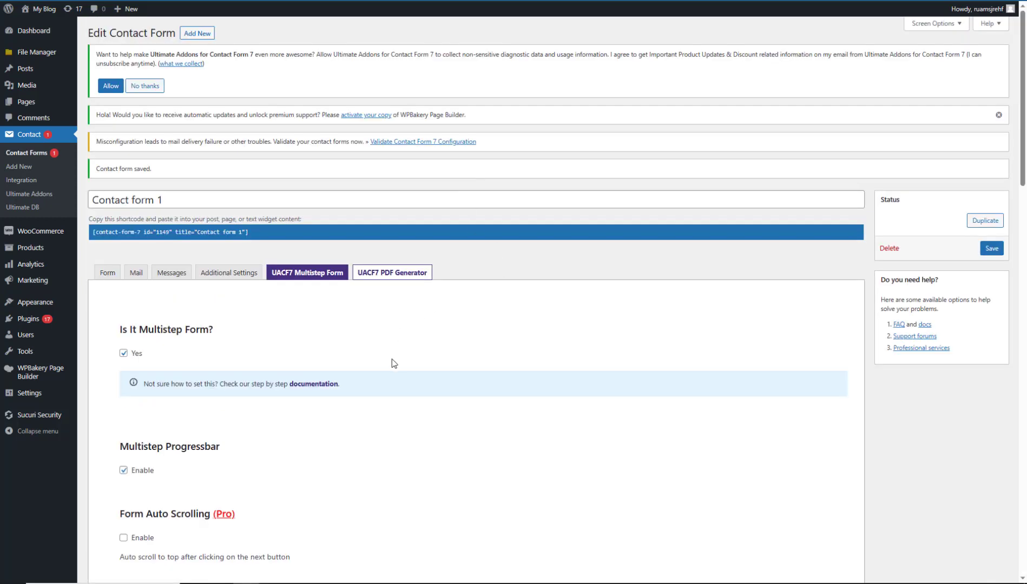
Switch between the Form tab and multistep settings, ending on the Step 1–Step 5 template.
{"action": "left_click", "coordinate": [111, 272]}
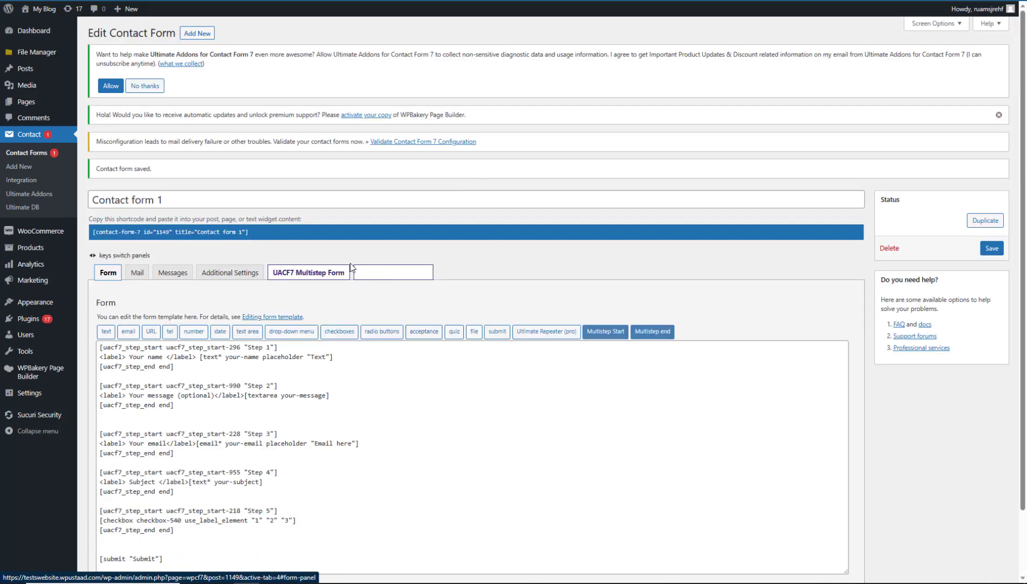
{"action": "left_click", "coordinate": [305, 275]}
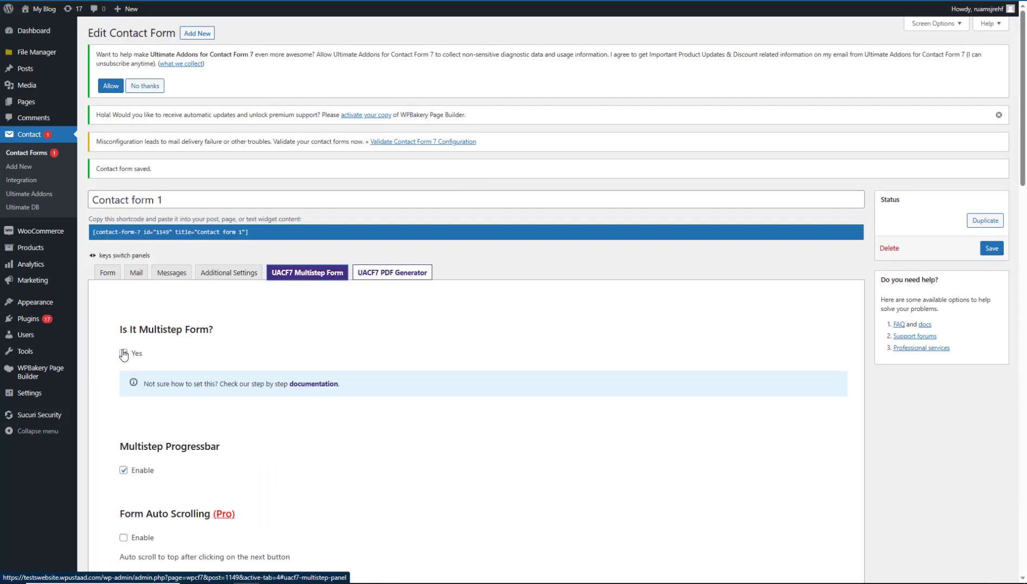
{"action": "left_click", "coordinate": [108, 274]}
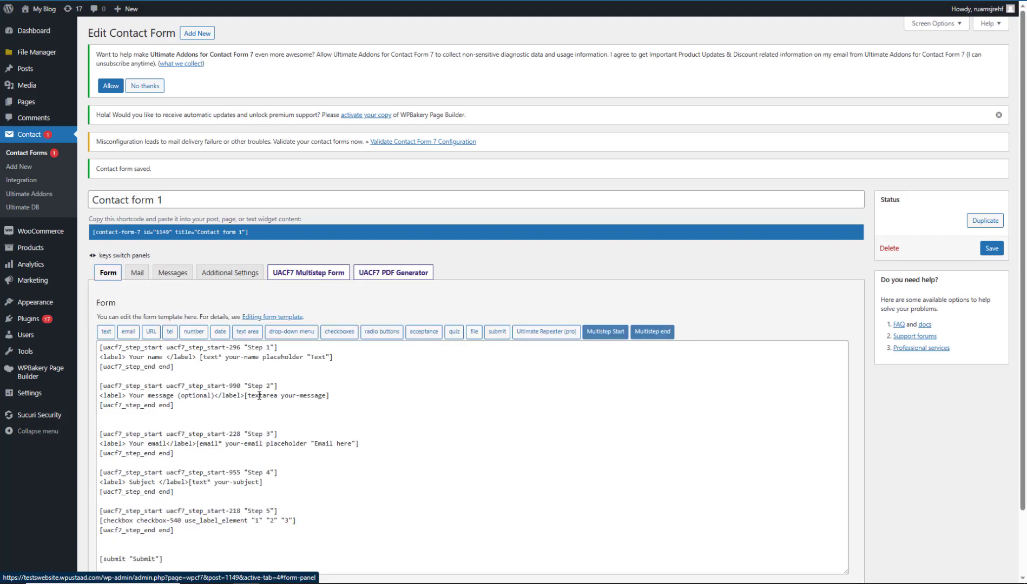